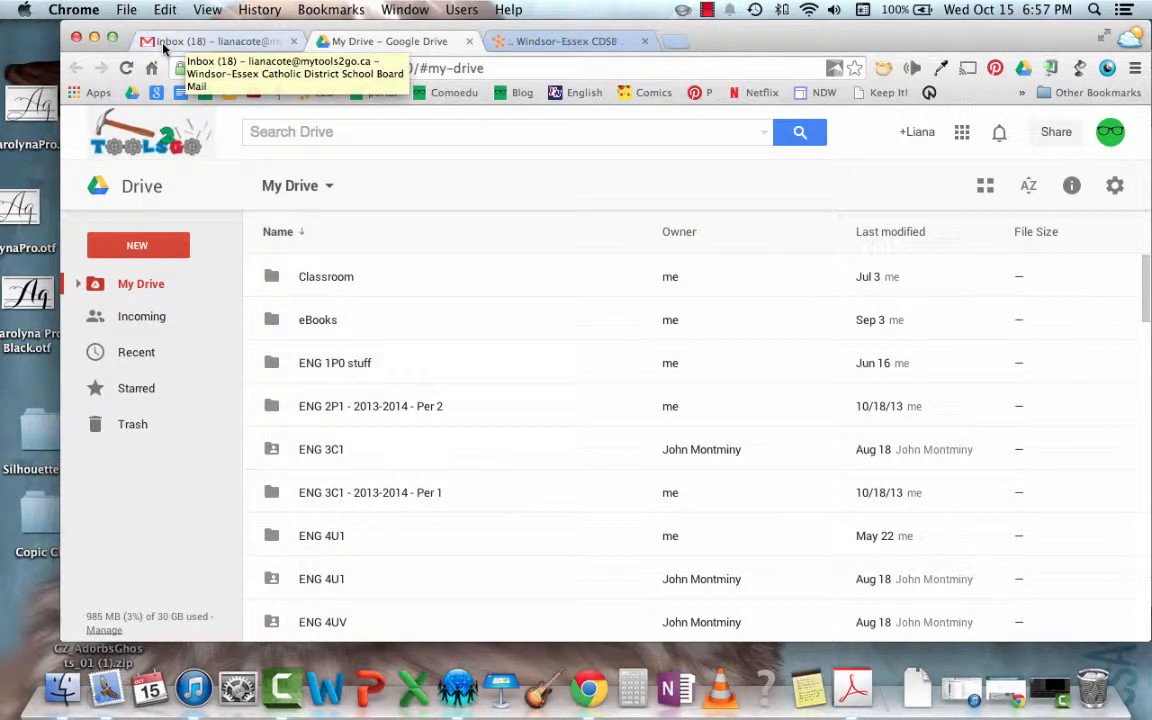
pyautogui.click(548, 40)
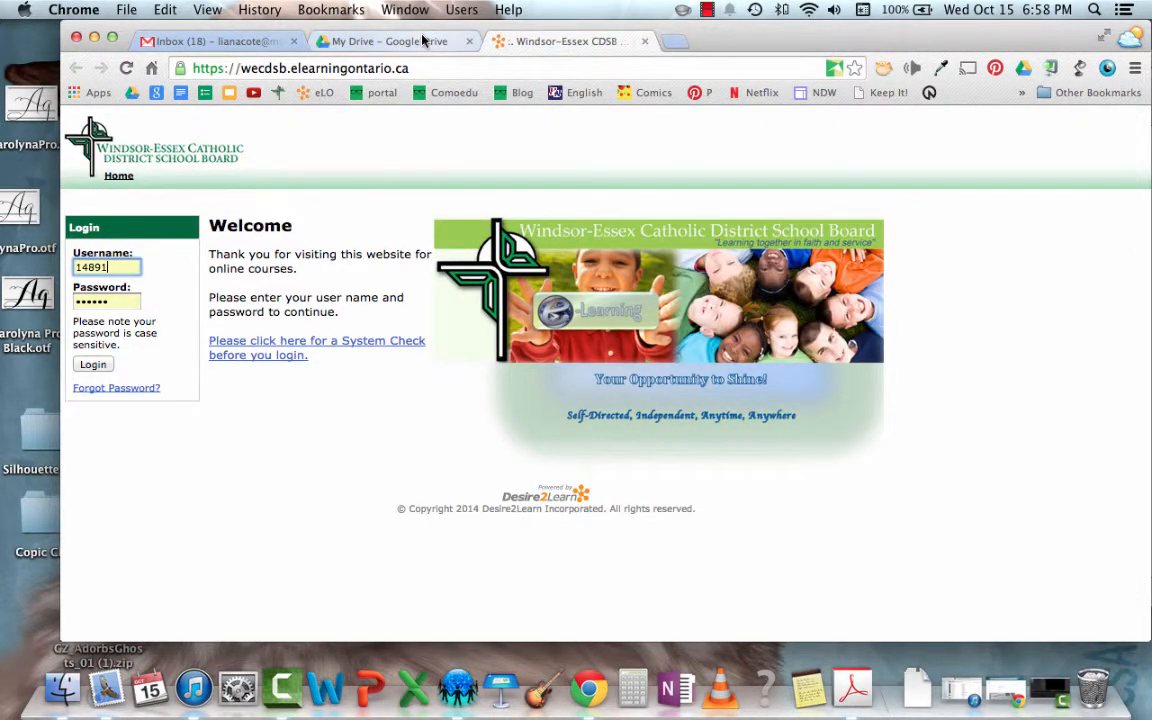
pyautogui.click(385, 41)
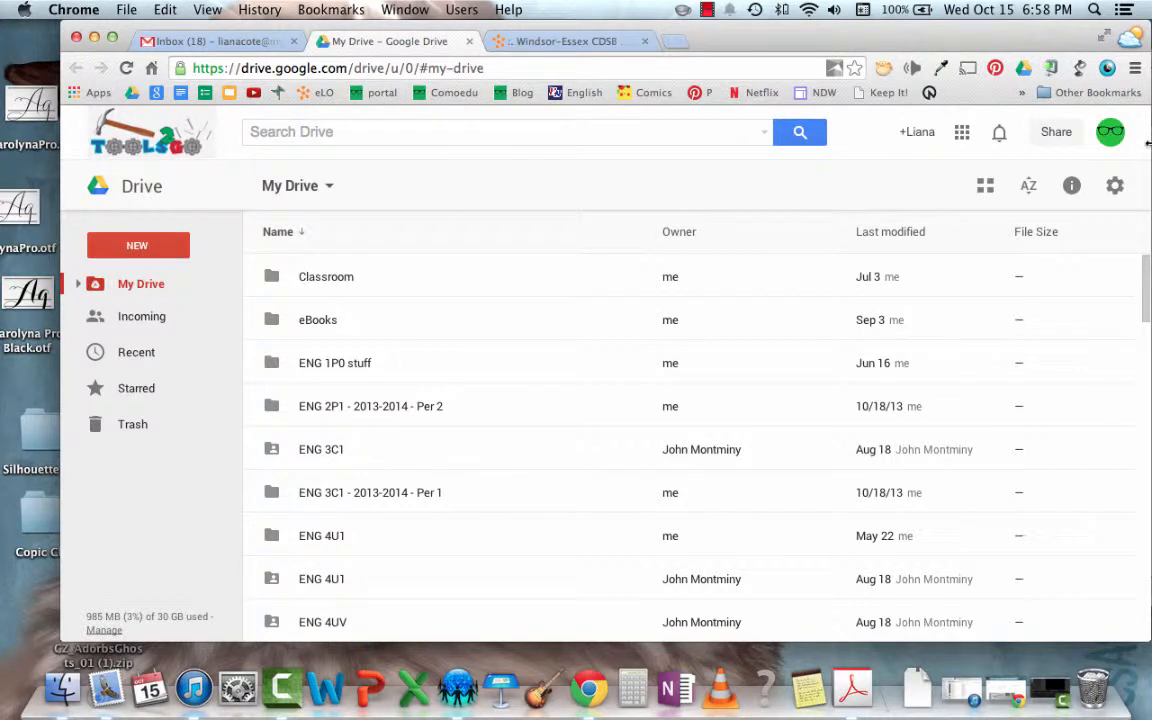
# Leave the new Drive for its older version and create a new form there.
pyautogui.click(1116, 188)
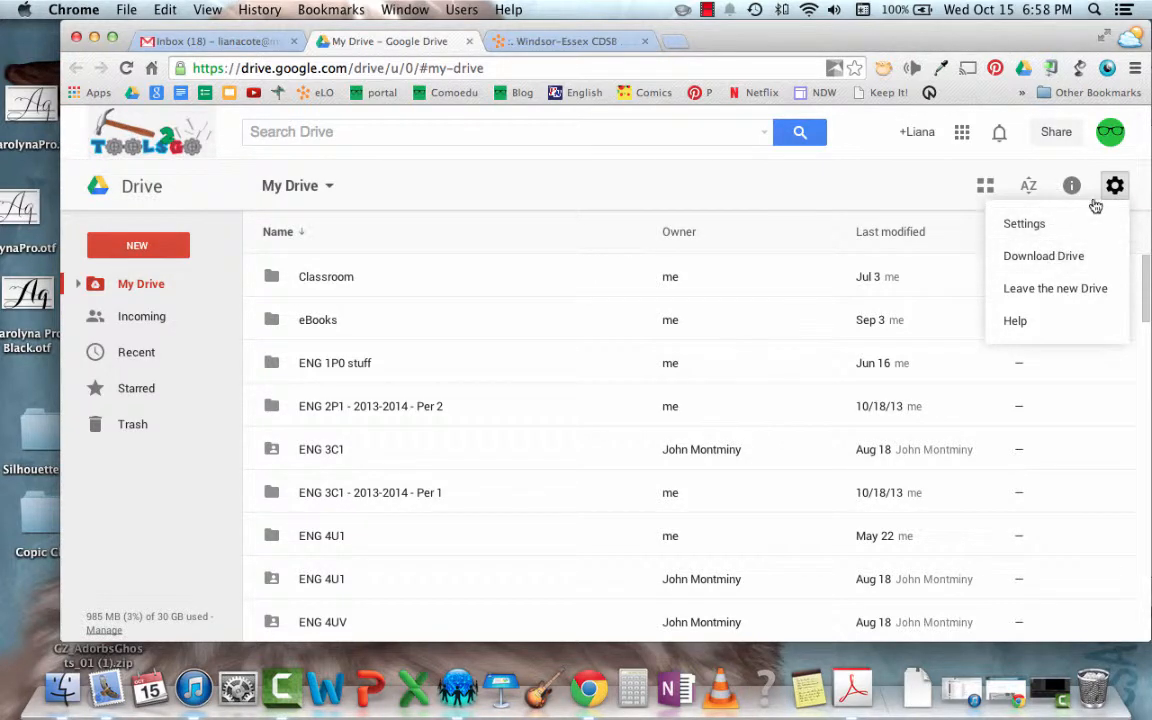
pyautogui.click(1078, 298)
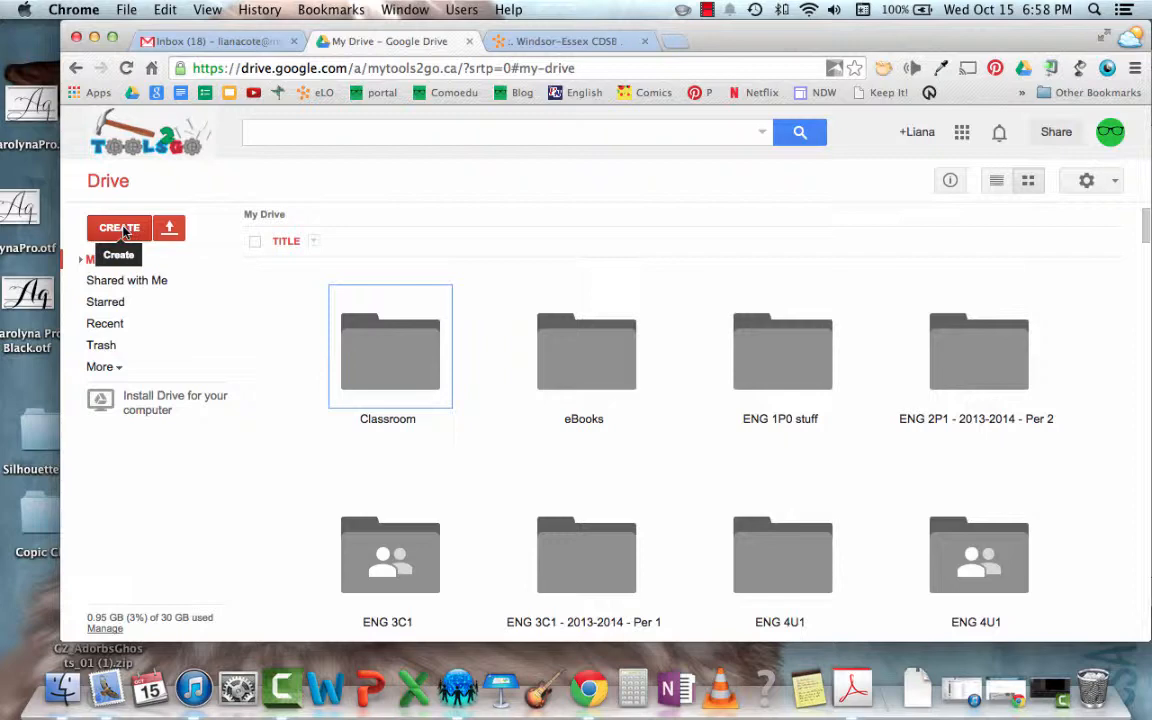
pyautogui.click(120, 229)
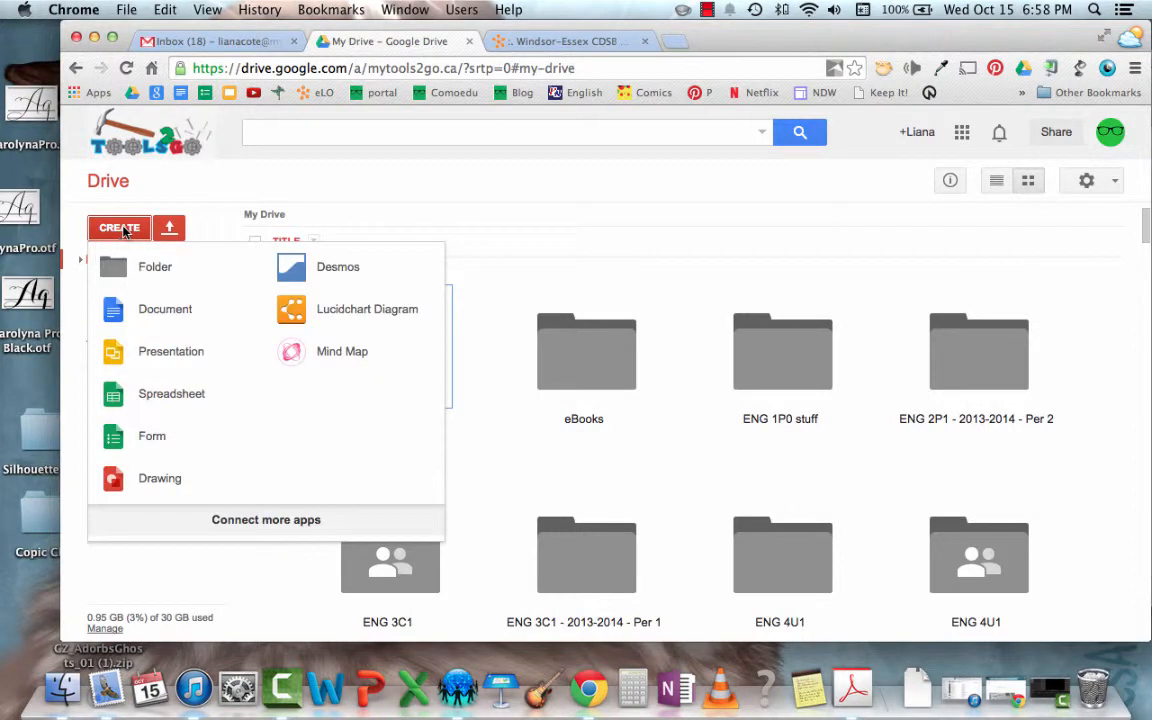
pyautogui.click(155, 440)
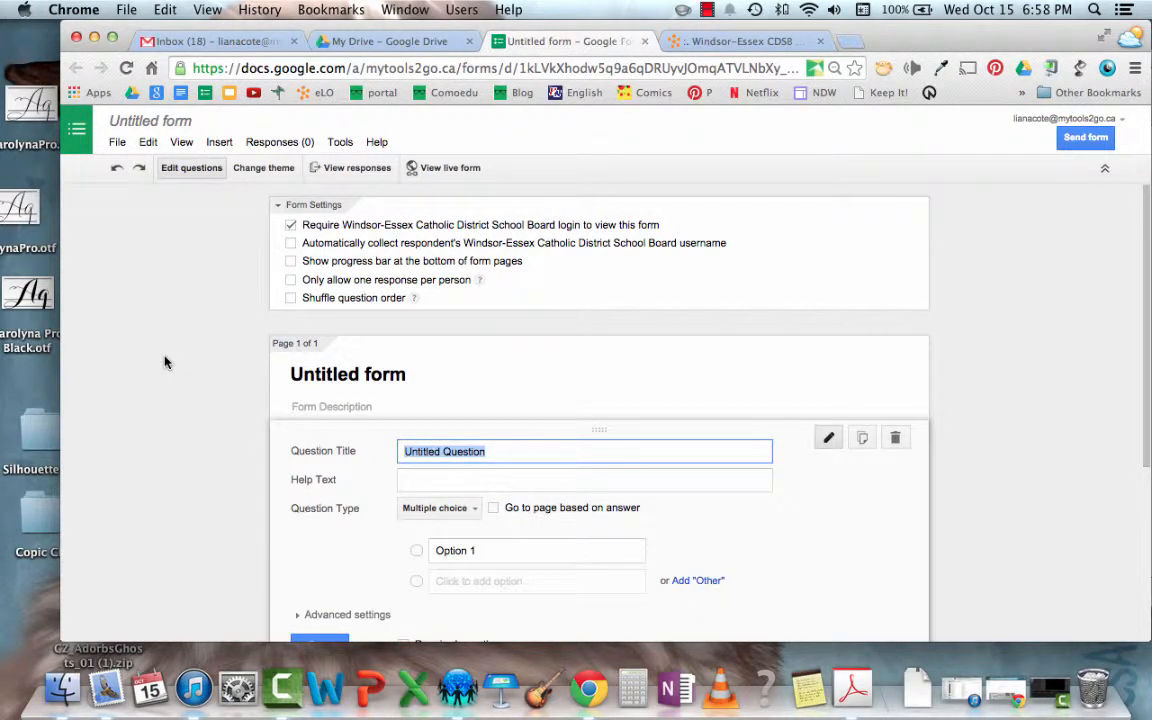
# Rename the untitled form as "Quiz Trial".
pyautogui.click(164, 123)
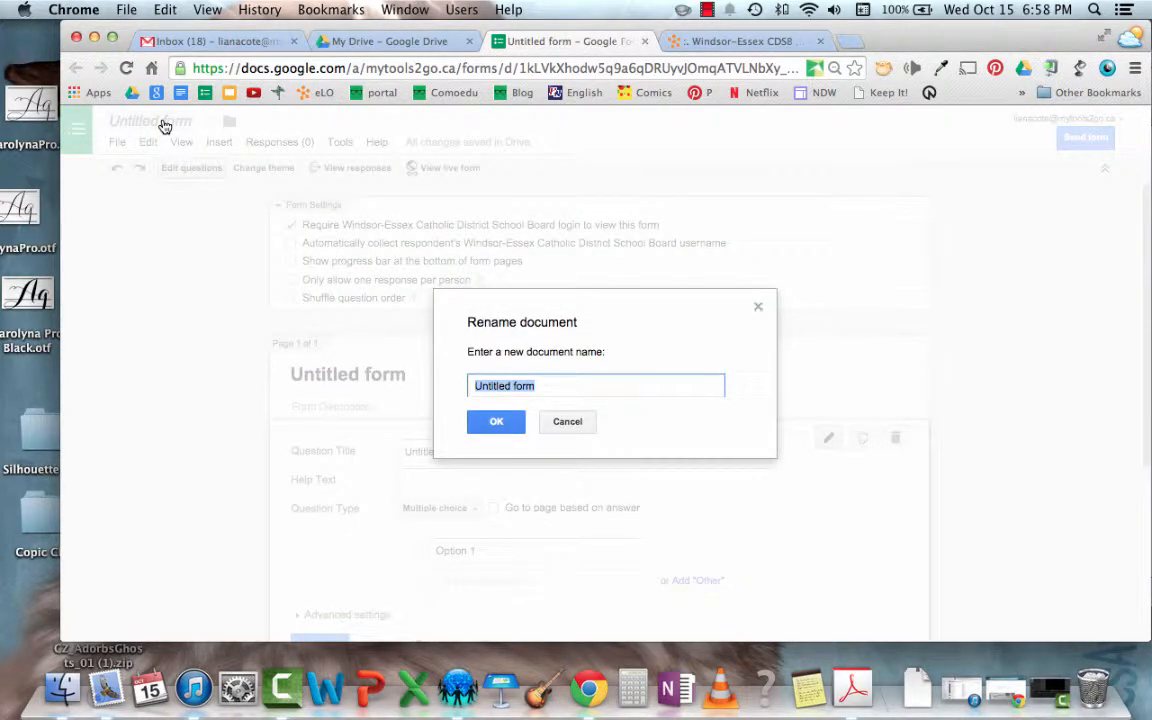
pyautogui.write('Quiz Trial')
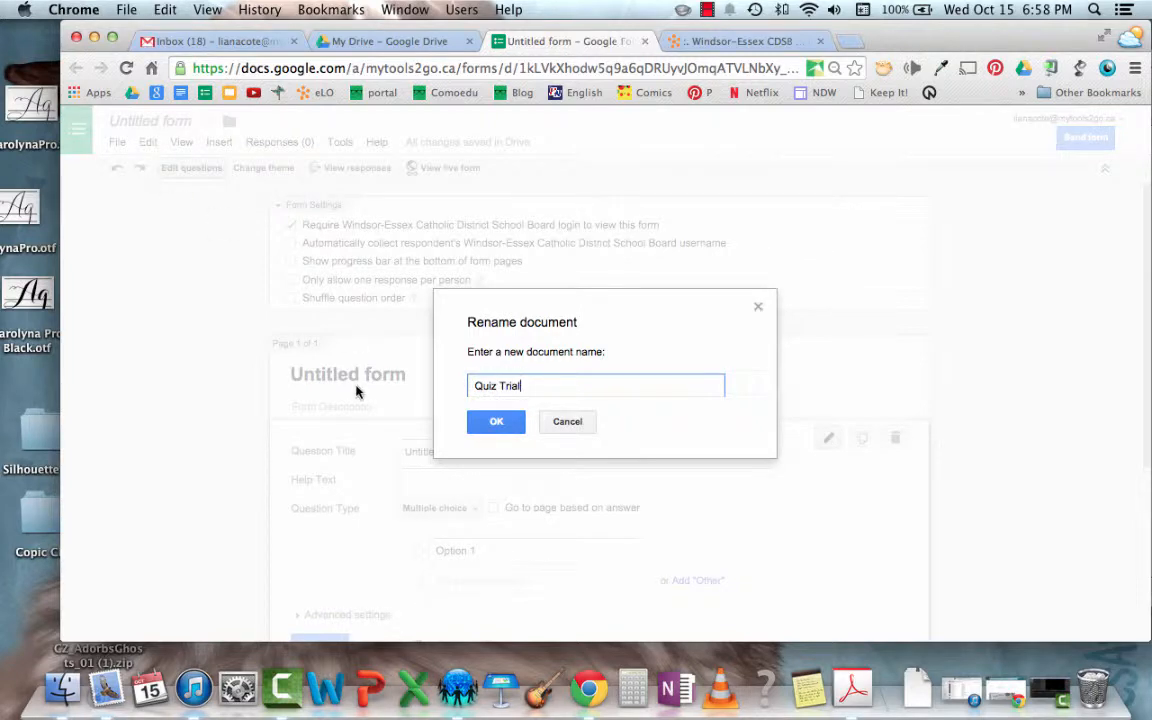
pyautogui.click(494, 420)
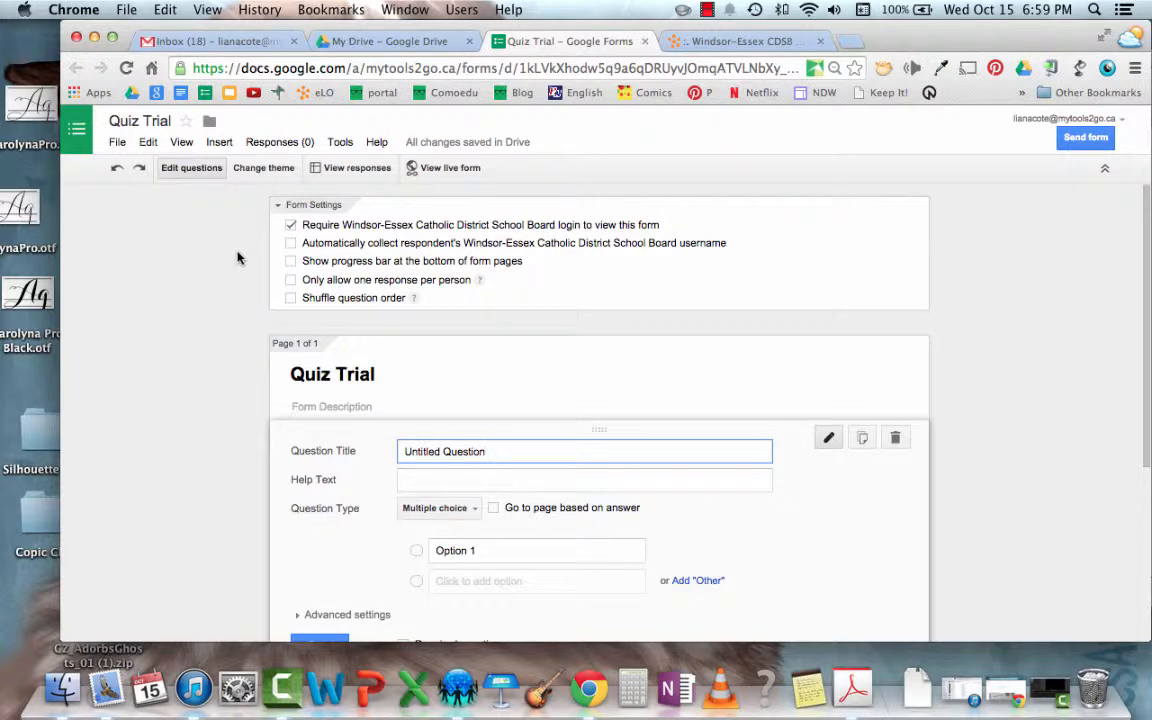
# Restrict the form to only one response per person in its form settings.
pyautogui.click(290, 281)
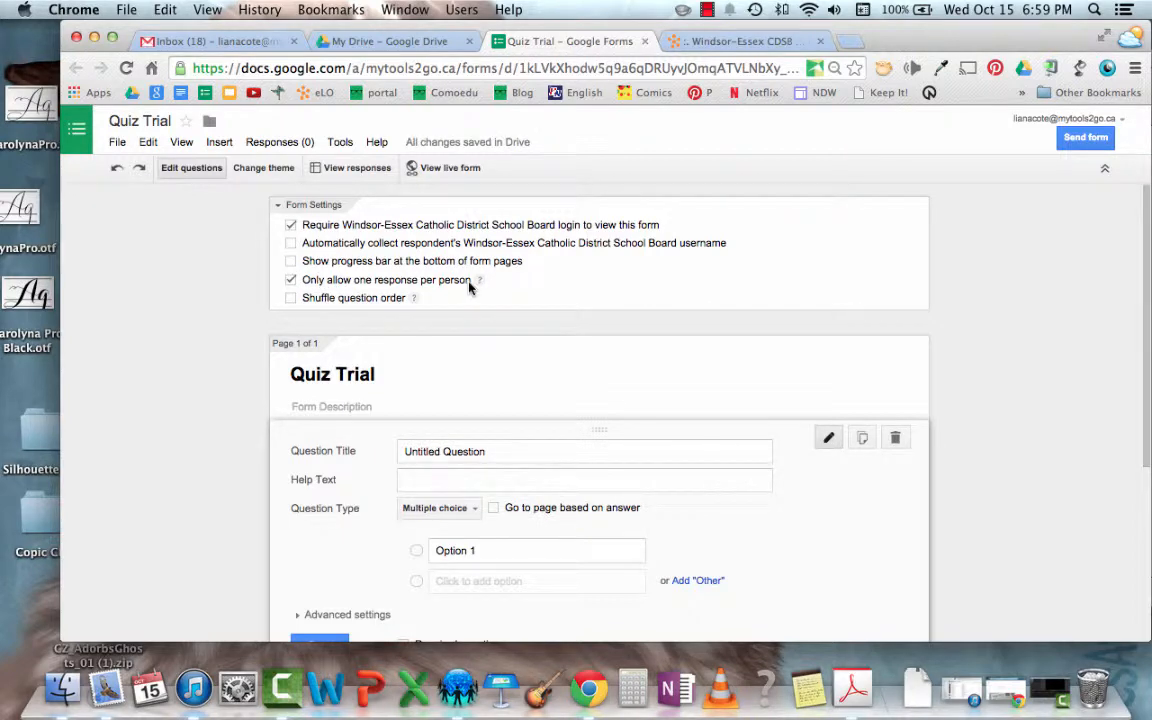
pyautogui.scroll(-3, 591, 305)
pyautogui.scroll(3, 591, 301)
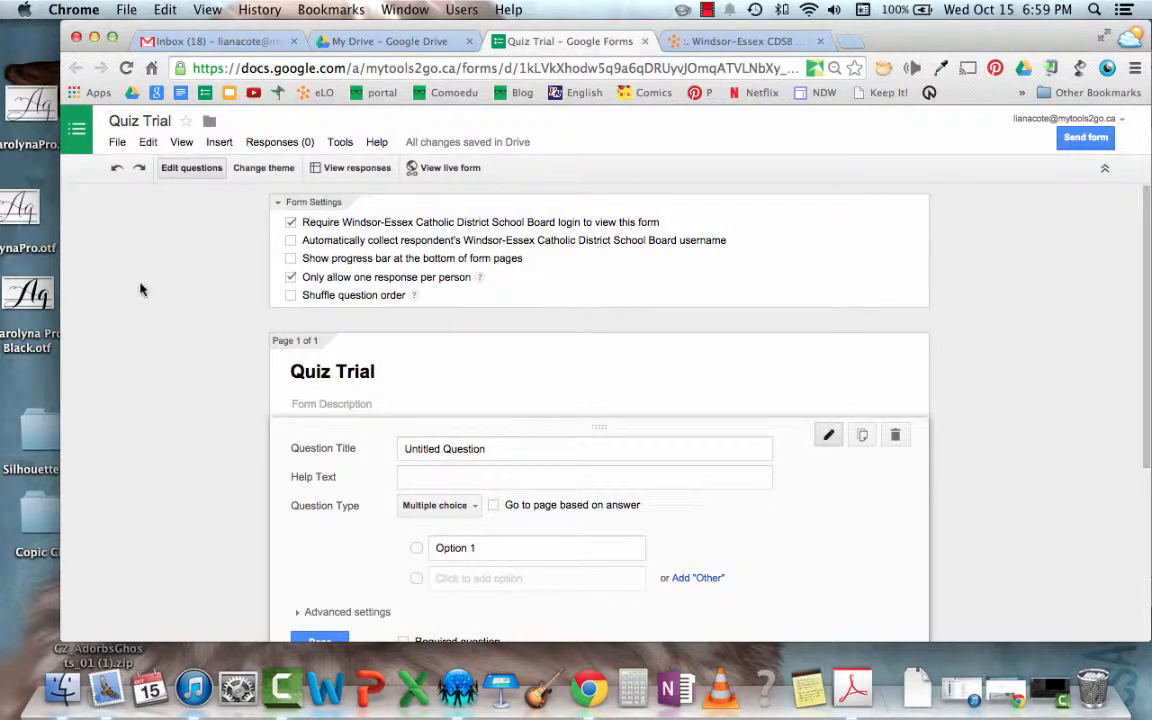
# Rename the form "NBE Quiz Trial" and give it the description "This is our quiz for Chapter 2.".
pyautogui.click(141, 123)
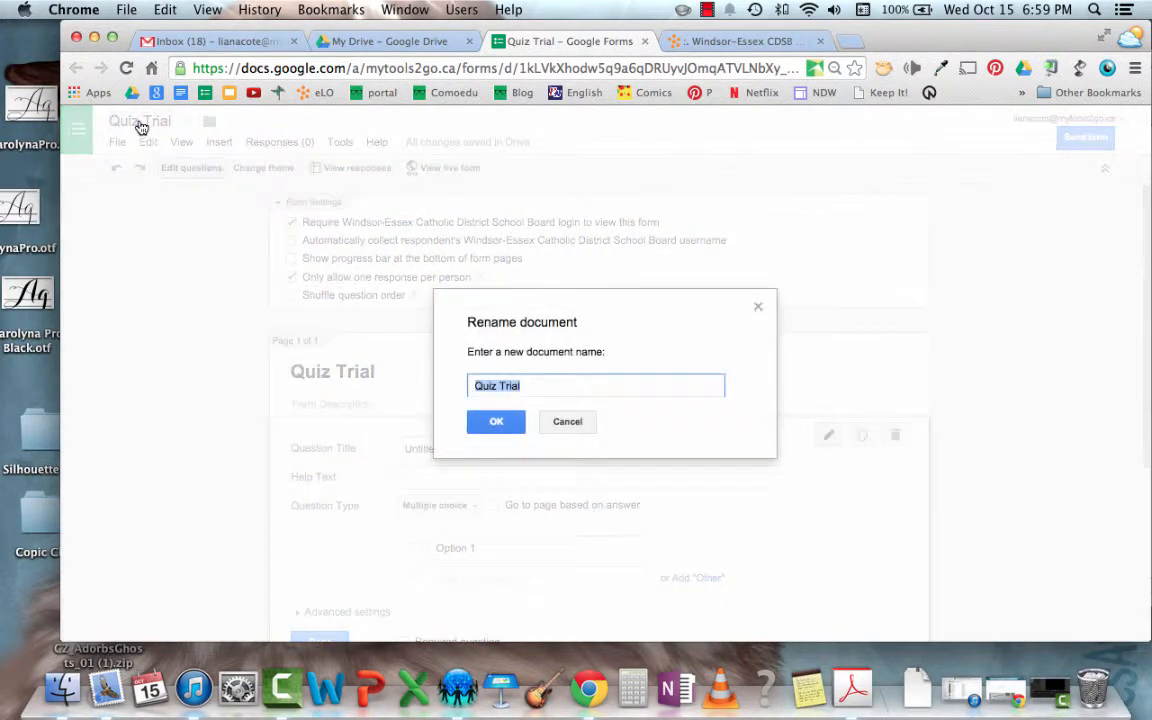
pyautogui.click(474, 385)
pyautogui.write('NBE')
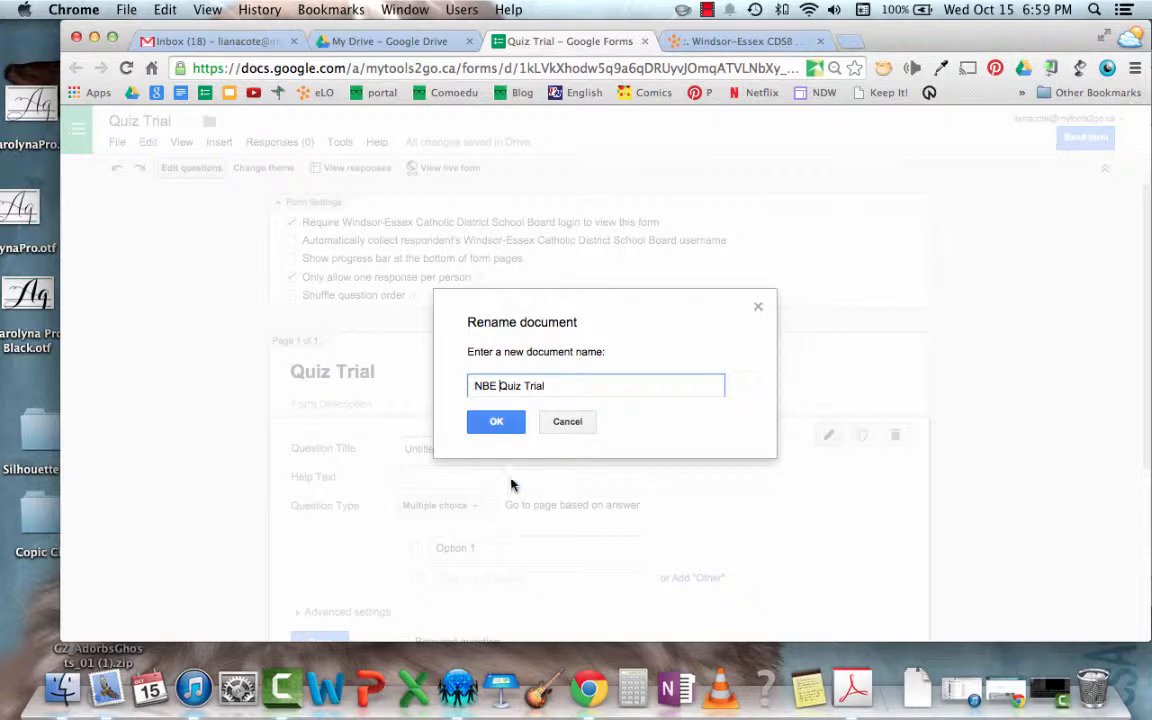
pyautogui.click(496, 421)
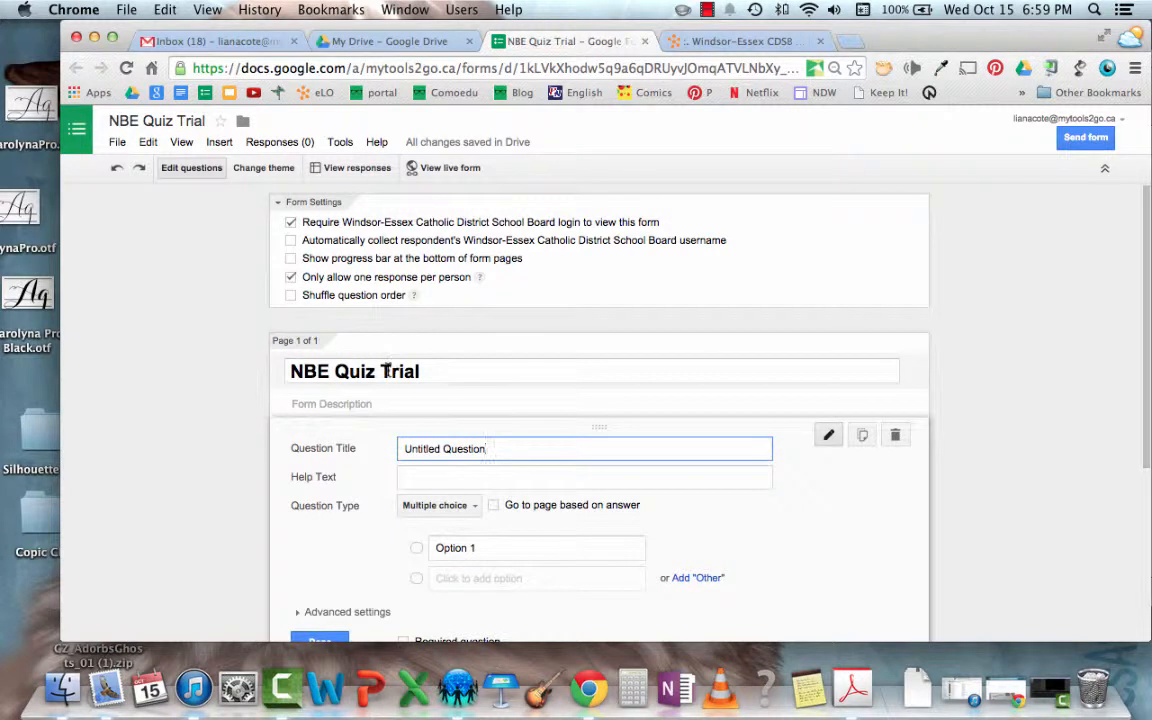
pyautogui.click(366, 403)
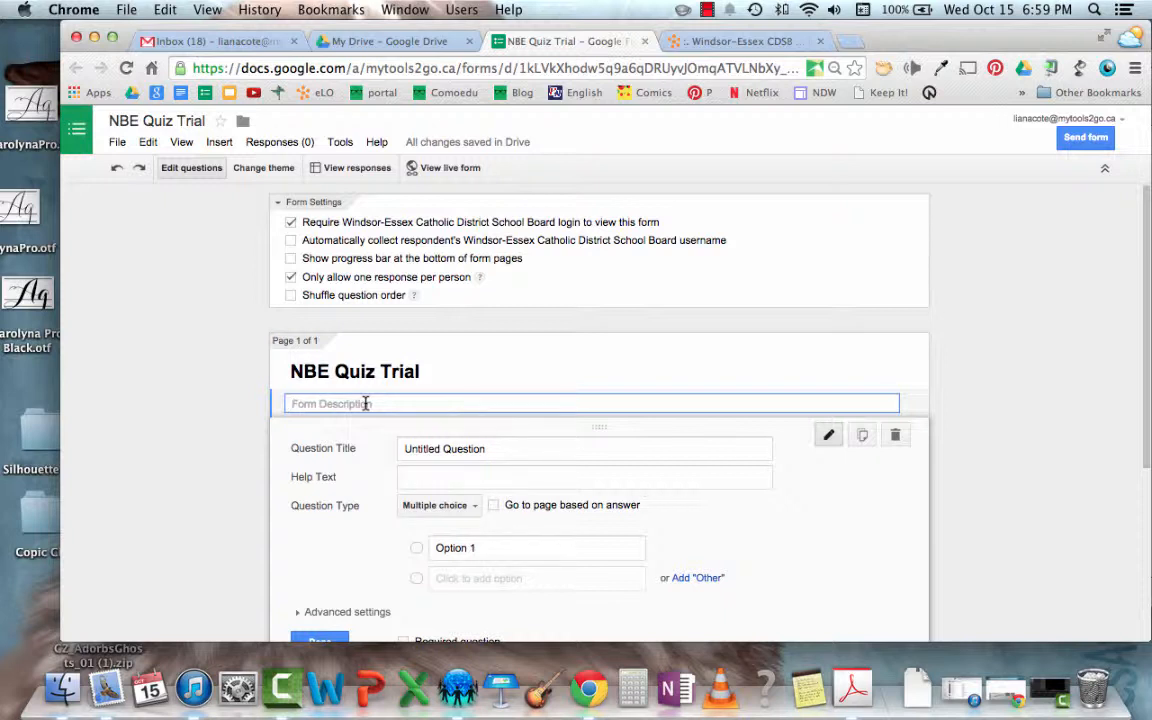
pyautogui.write('This is our quiz for Chapter 2.')
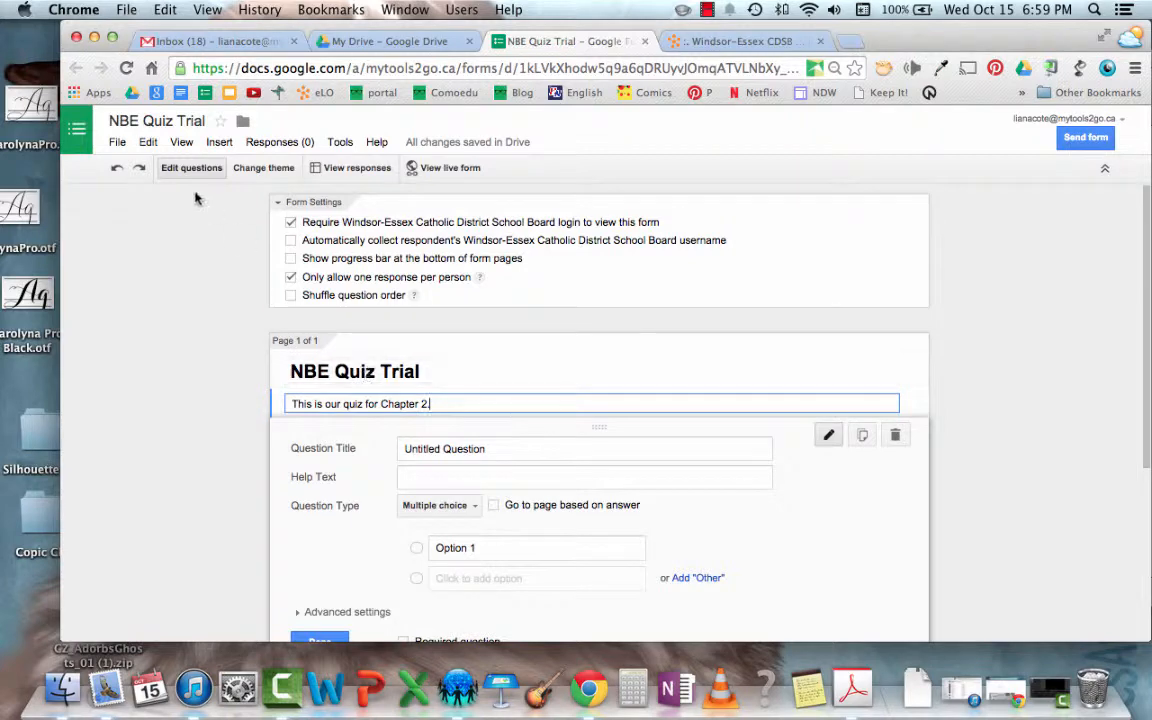
# Insert "Chapter 2" into the form's name so it reads "NBE Quiz Chapter 2 Trial".
pyautogui.click(160, 121)
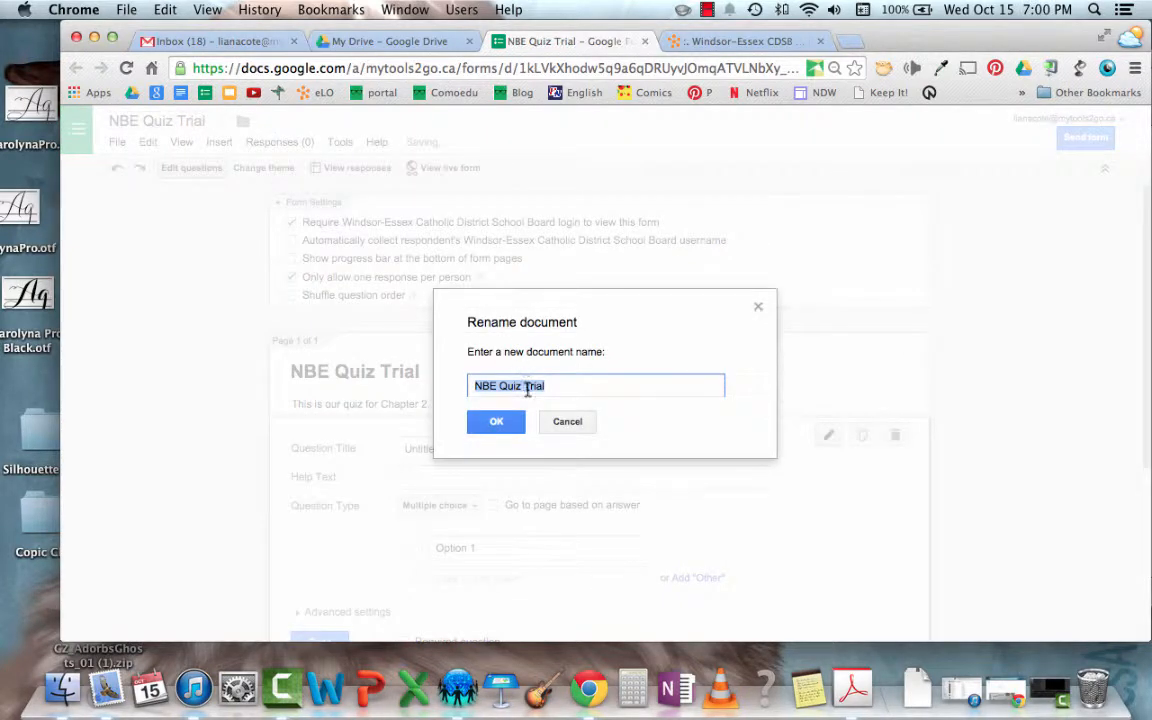
pyautogui.click(525, 387)
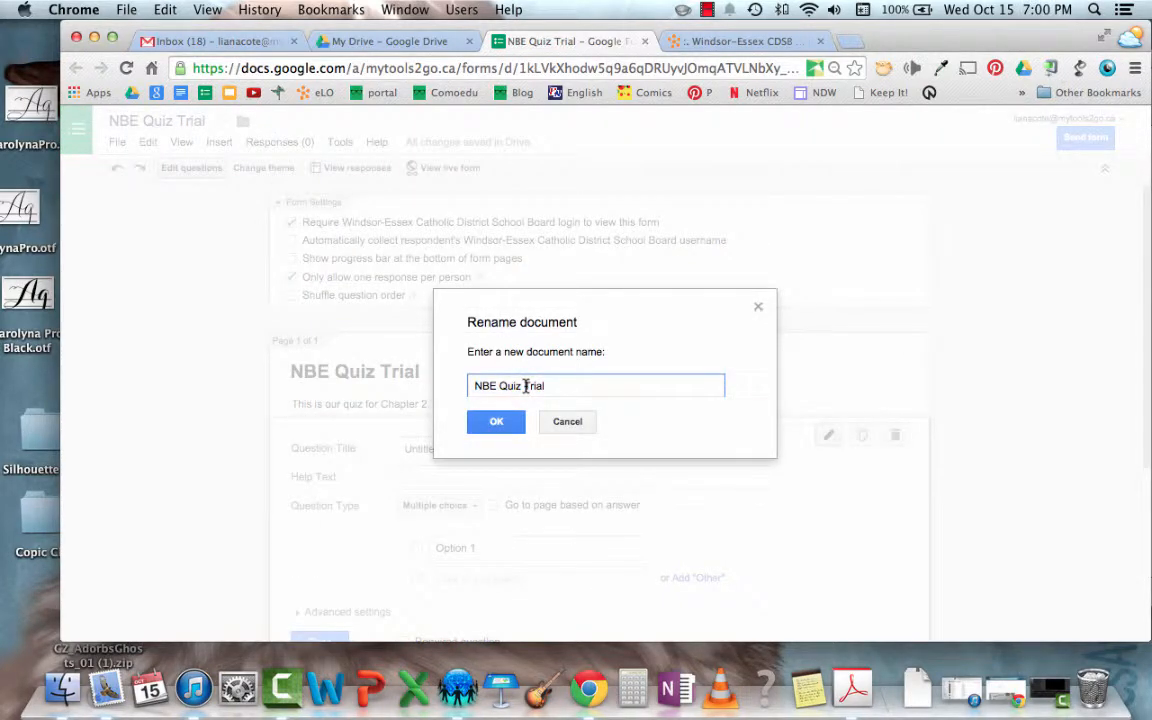
pyautogui.write('Chapter 2')
pyautogui.press('Return')
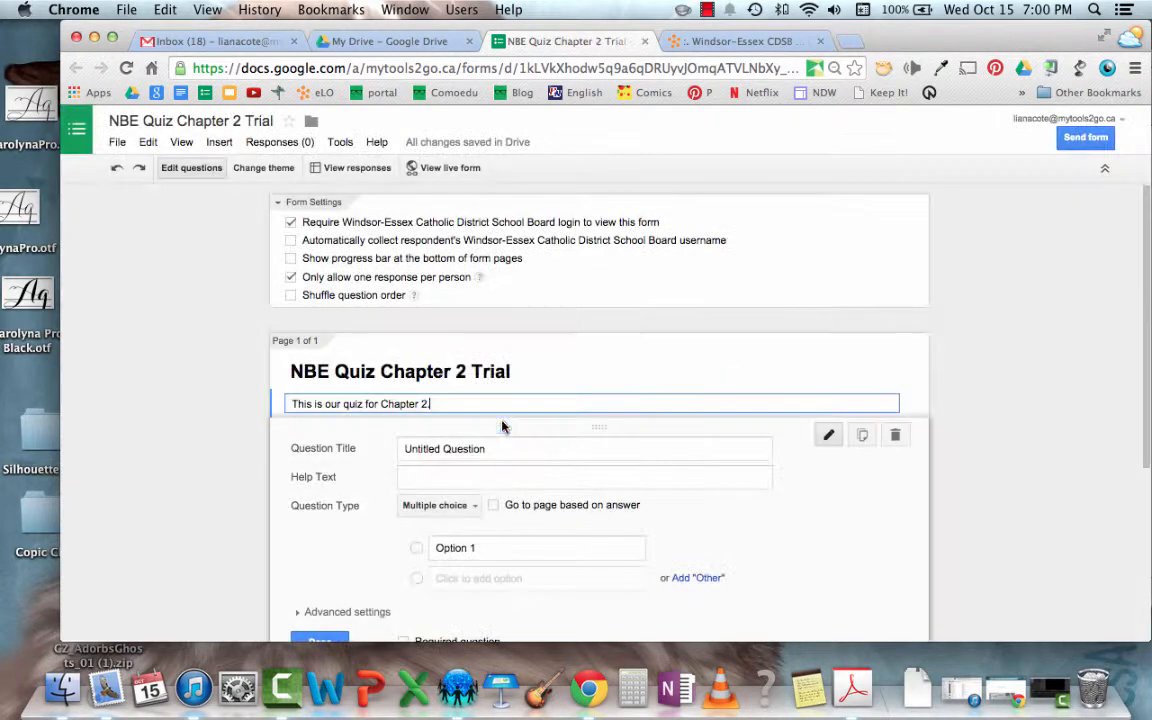
pyautogui.write('.')
# Title the first question "What is your first name?", make it a required question and finish editing it.
pyautogui.scroll(-4, 470, 455)
pyautogui.click(472, 256)
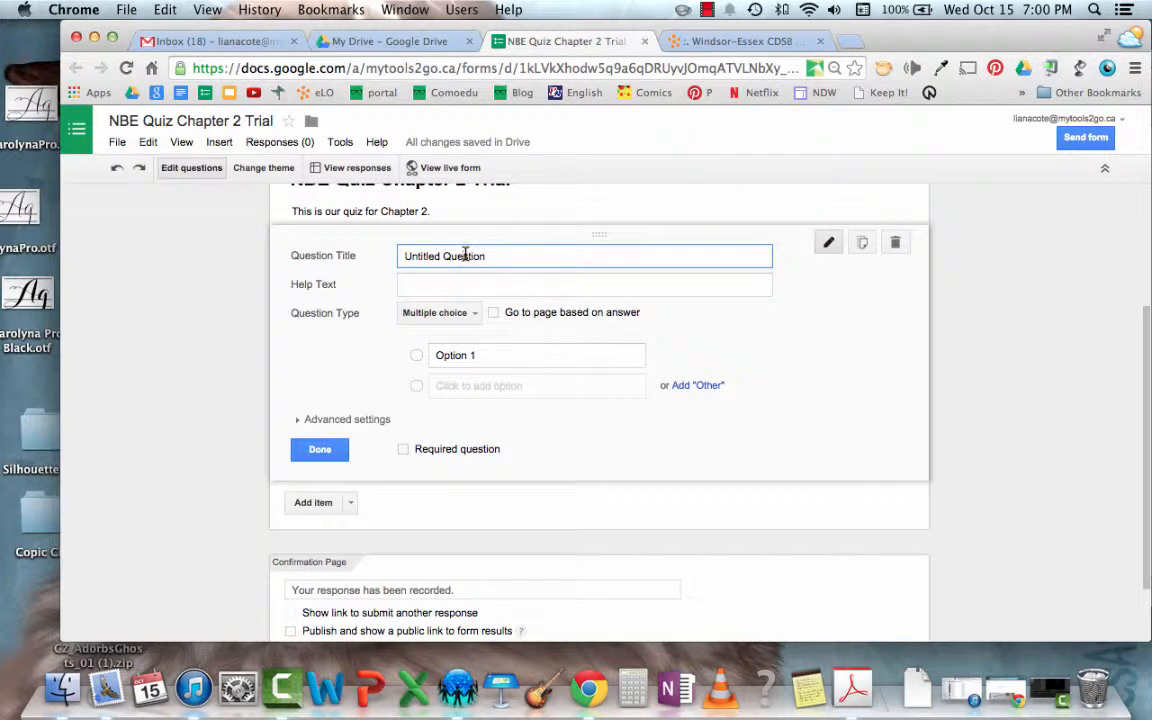
pyautogui.tripleClick(465, 255)
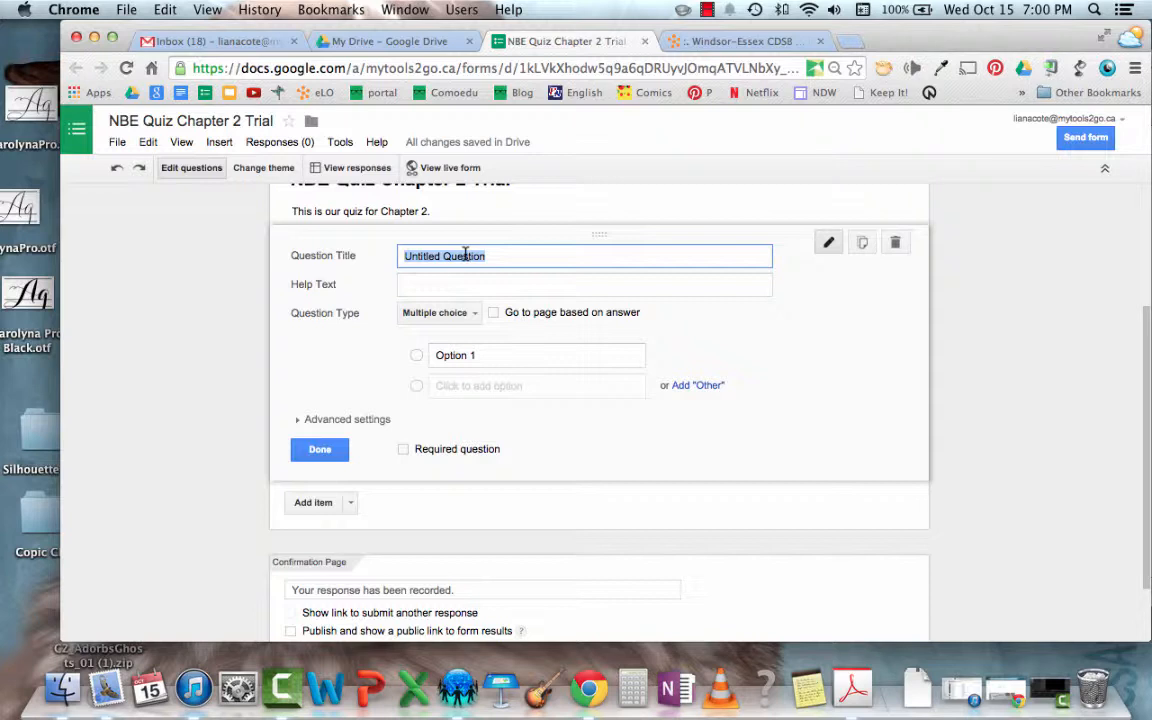
pyautogui.write('What ')
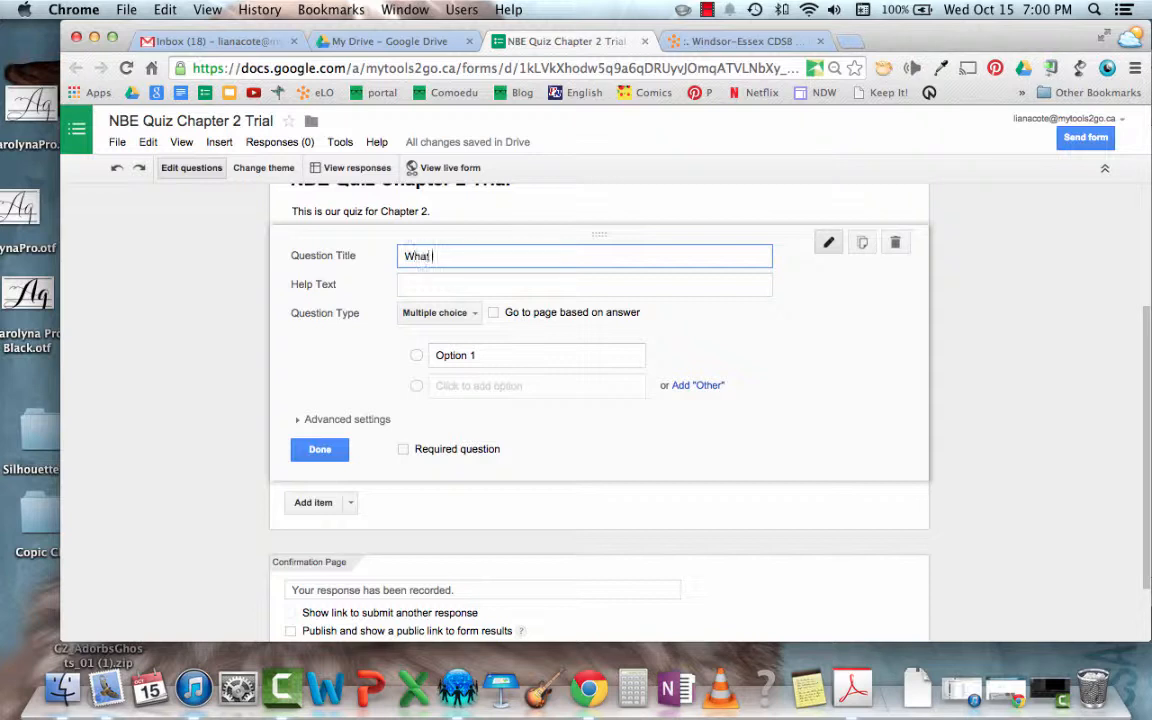
pyautogui.write('is your first name?')
pyautogui.click(404, 450)
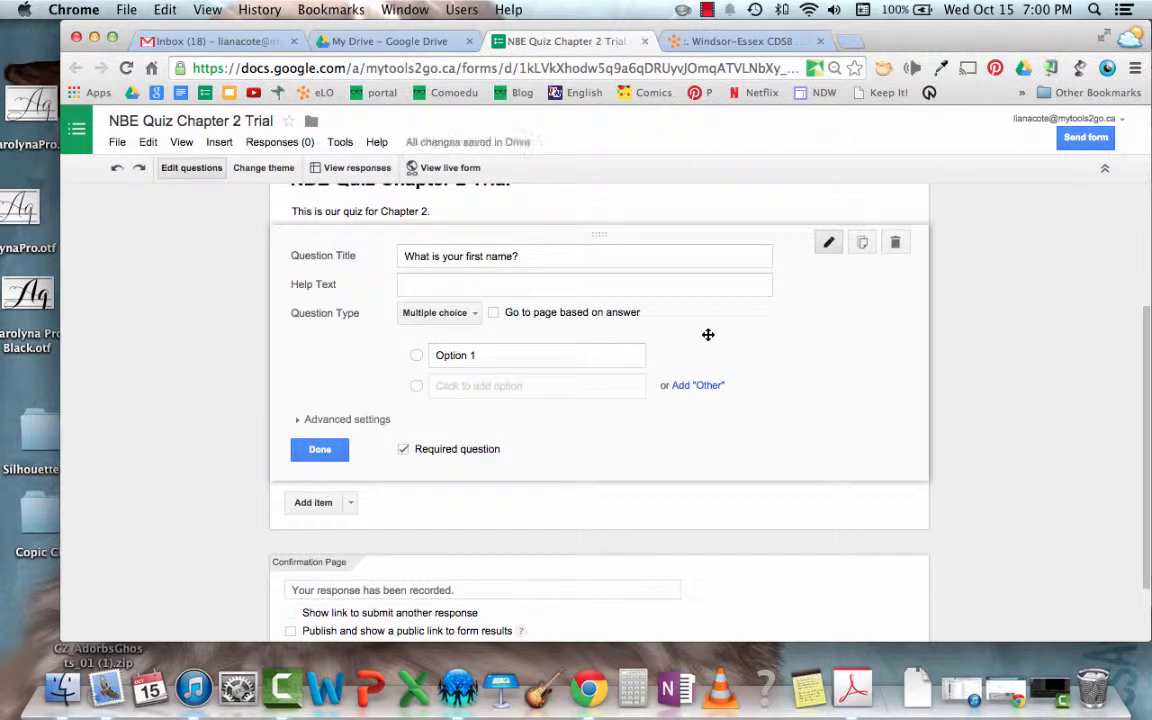
pyautogui.click(322, 450)
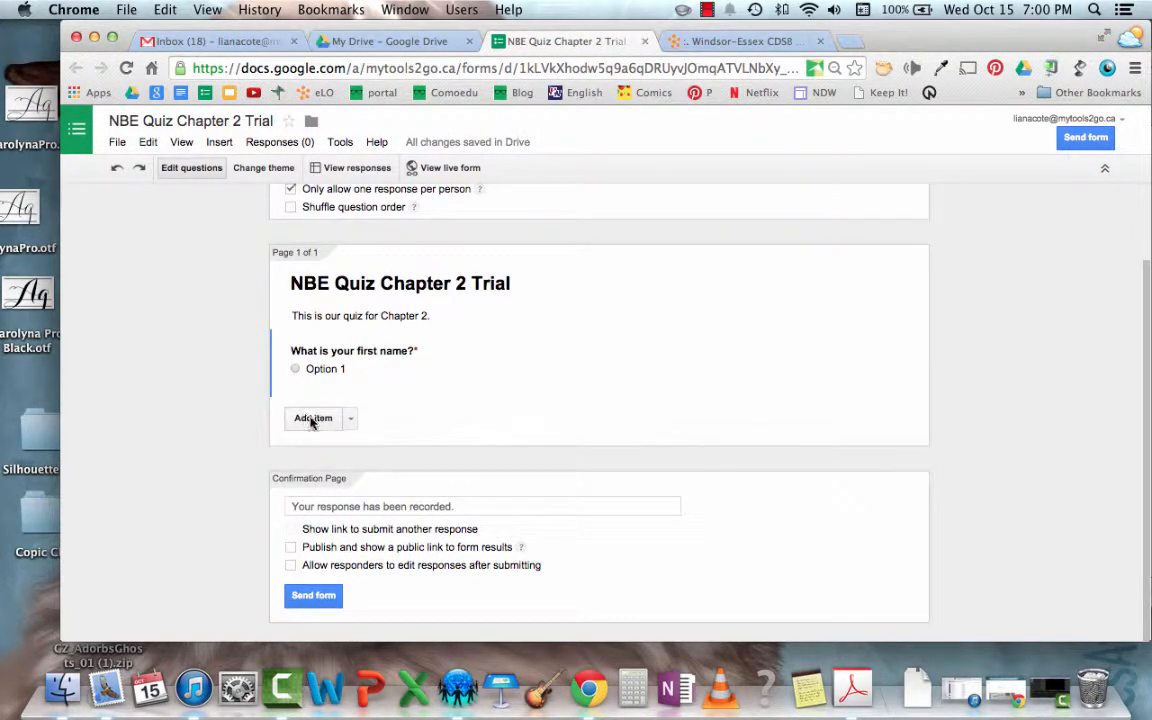
# Reopen the first-name question and change its question type to Text.
pyautogui.click(391, 360)
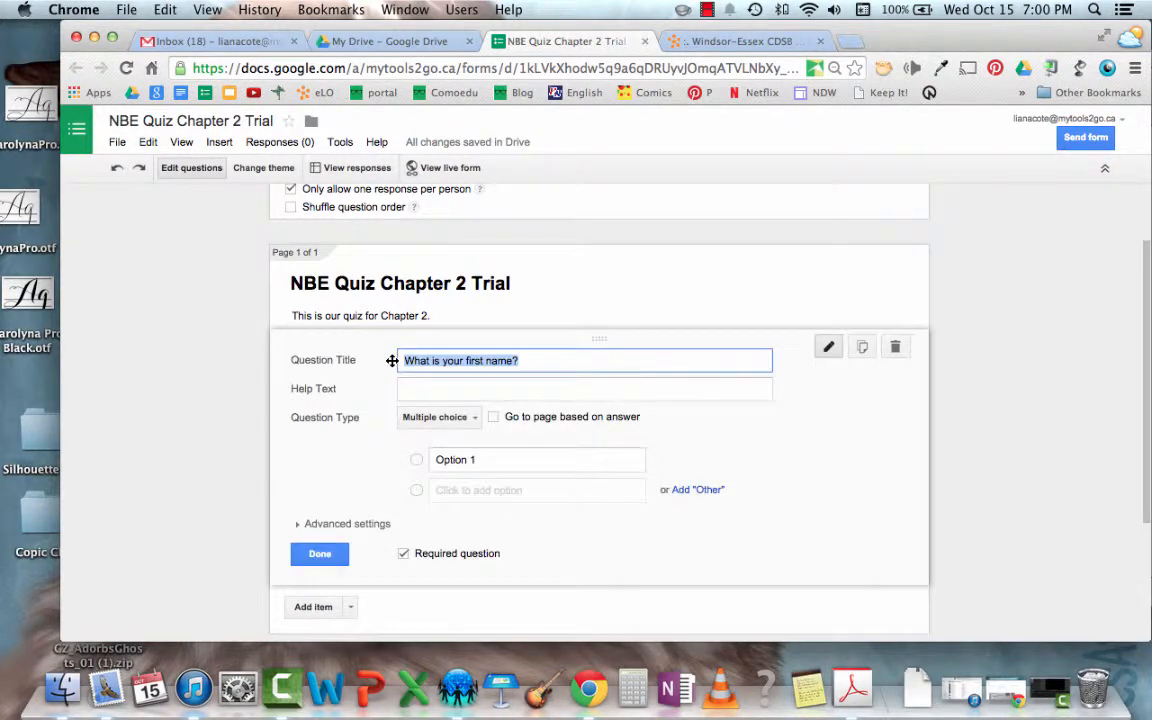
pyautogui.click(319, 554)
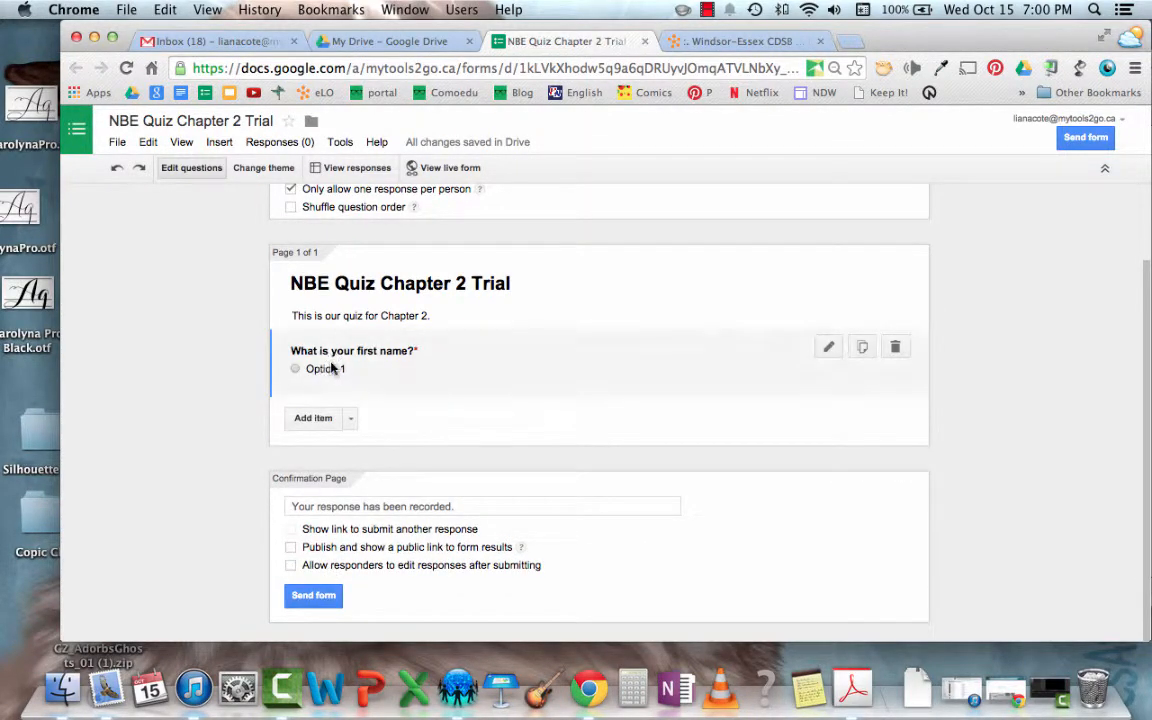
pyautogui.click(356, 367)
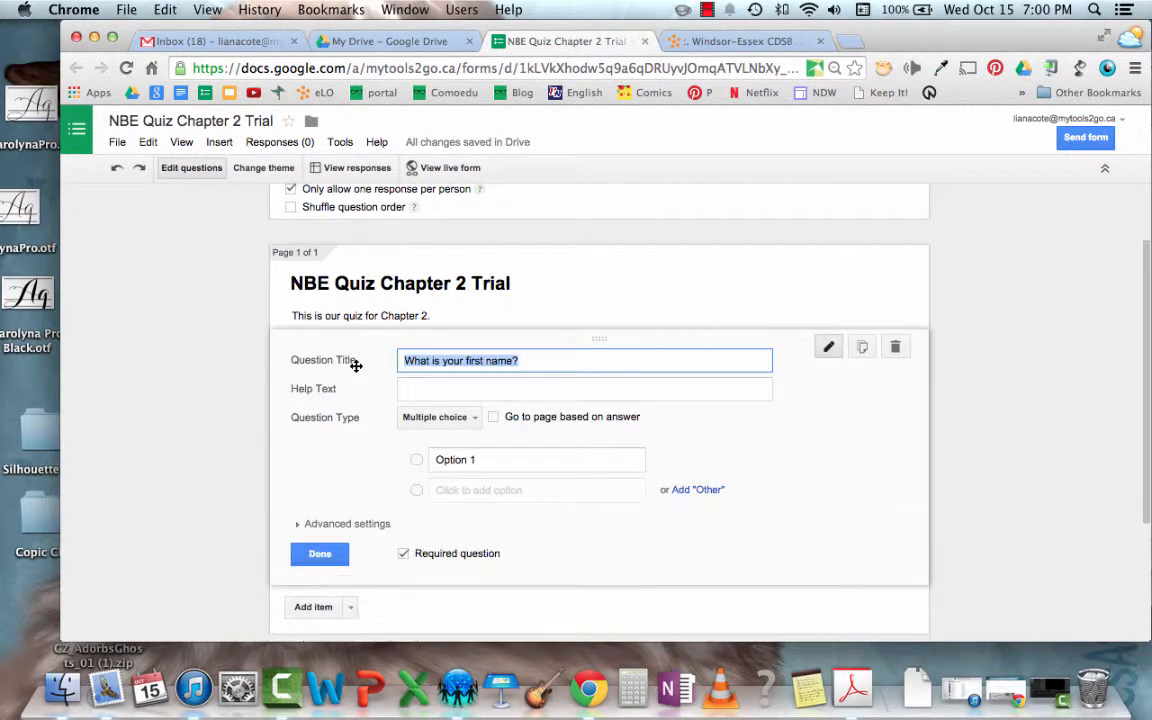
pyautogui.click(440, 417)
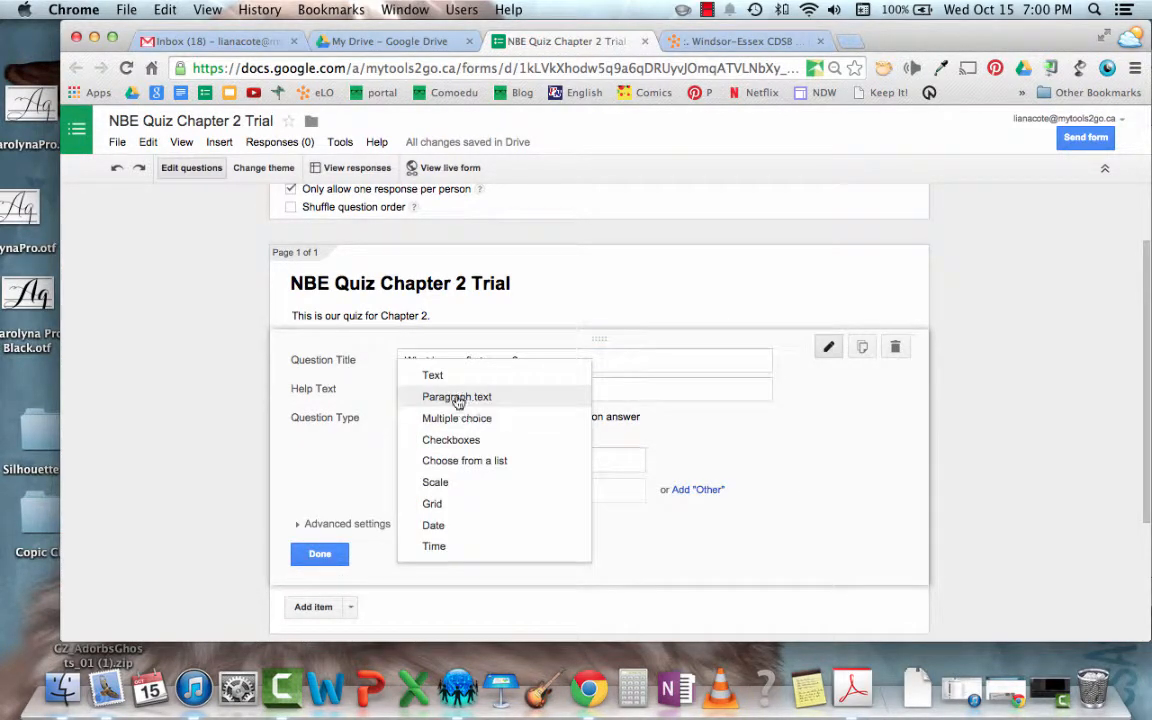
pyautogui.click(453, 387)
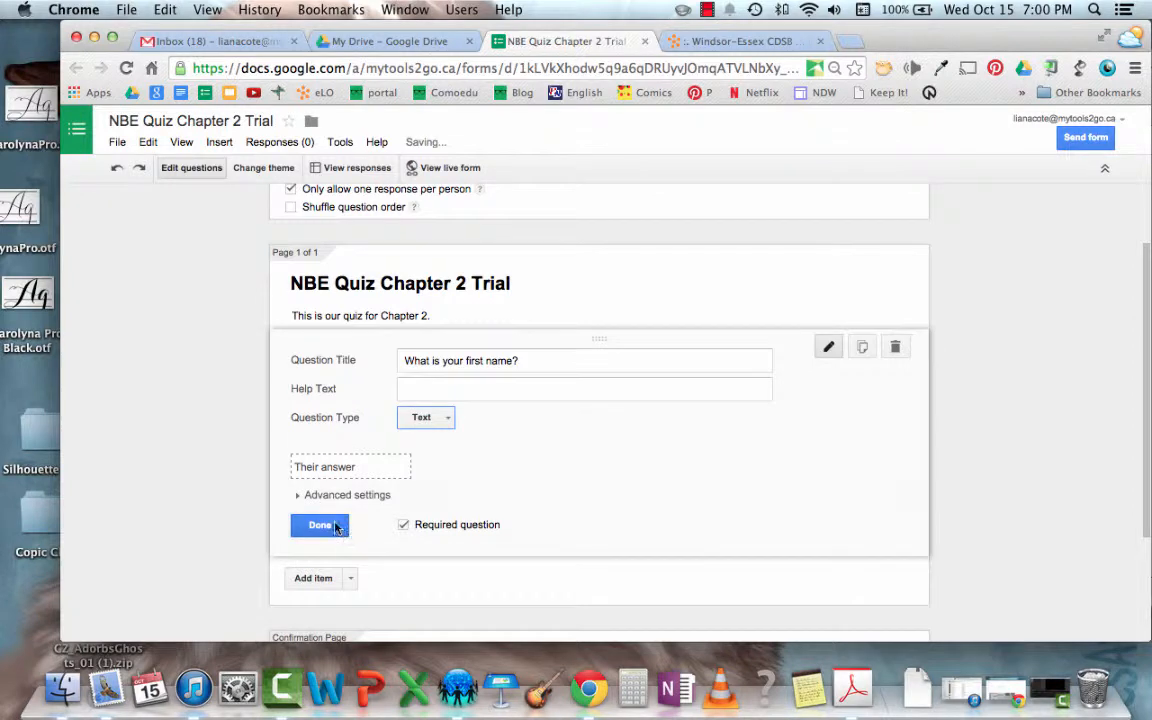
pyautogui.click(325, 462)
# Add a required text question titled "What is your last name?" below the first-name question.
pyautogui.click(305, 420)
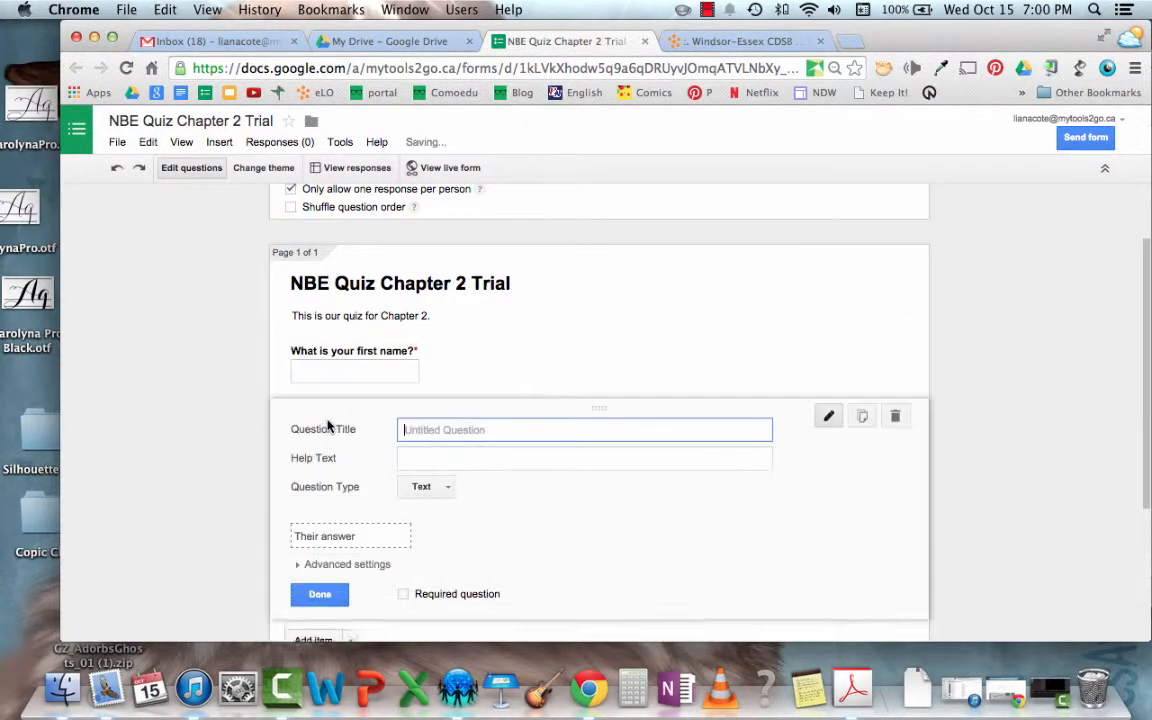
pyautogui.write('What is ')
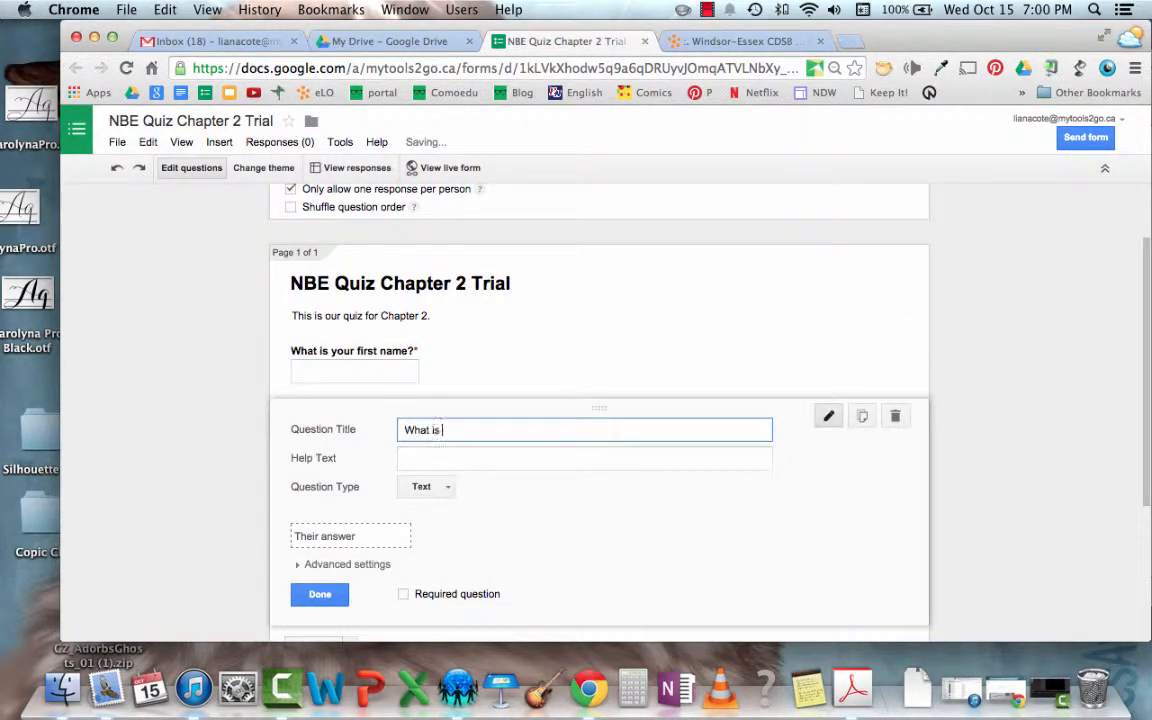
pyautogui.write('your last name?')
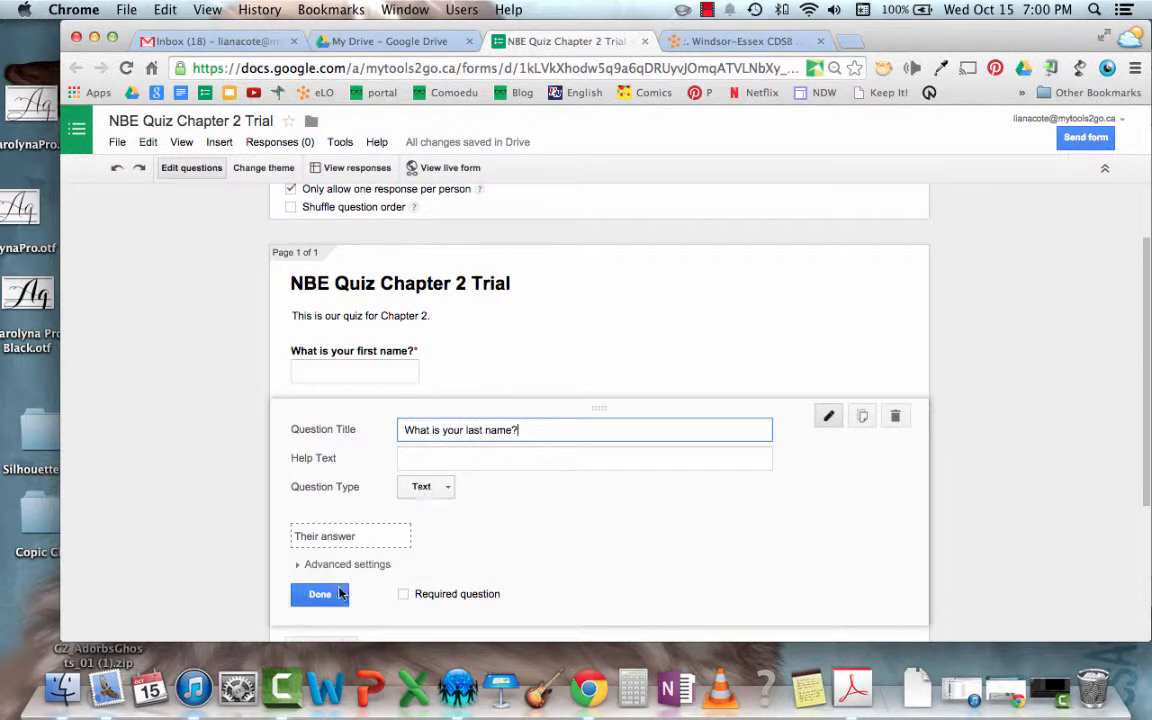
pyautogui.click(403, 594)
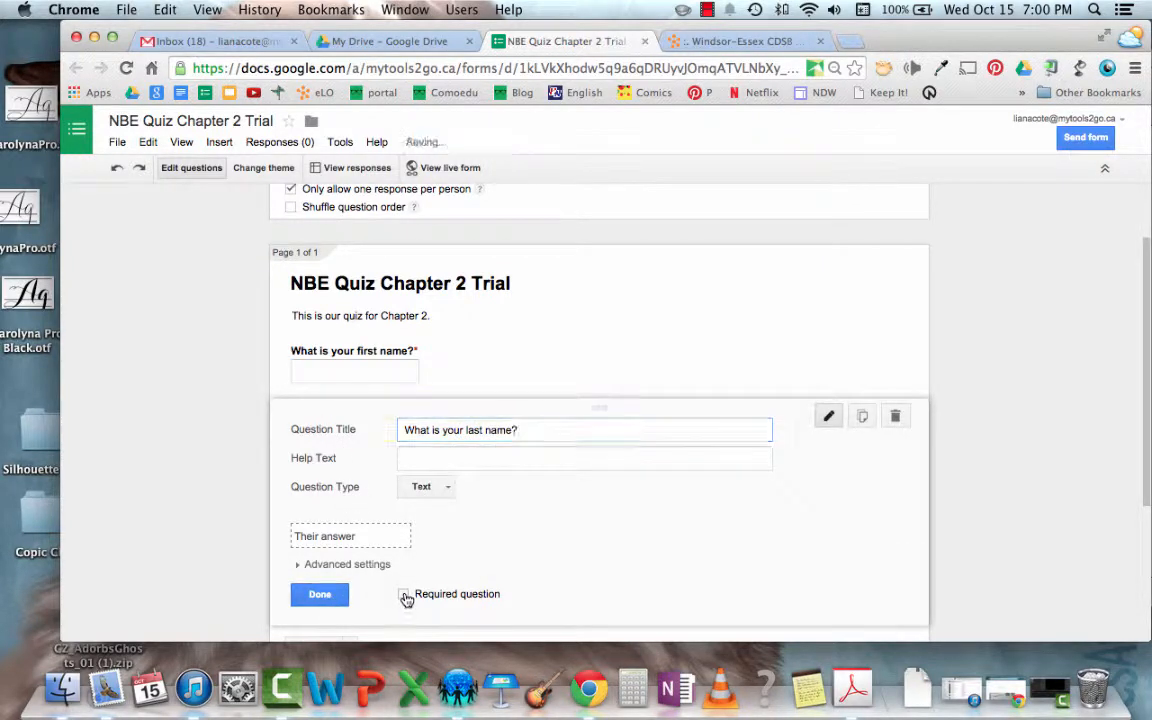
pyautogui.click(331, 597)
# Add a question below the last-name question titled "What is the meaning of the acronym TEK?".
pyautogui.scroll(-1, 494, 465)
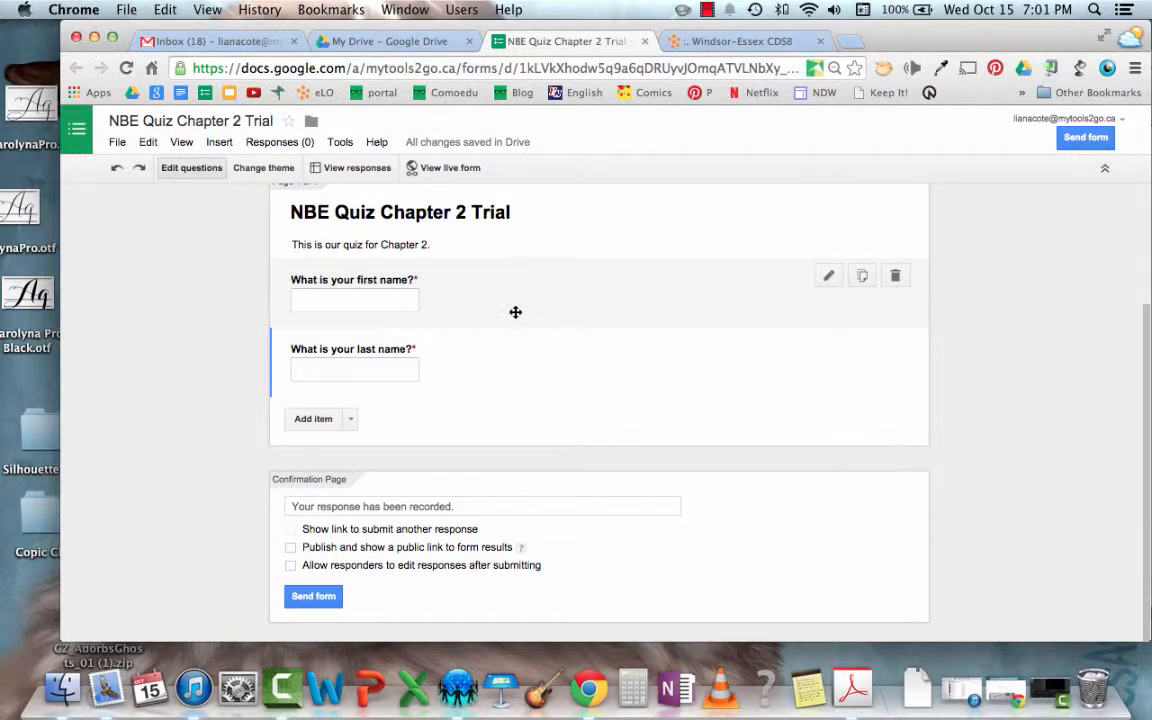
pyautogui.click(312, 419)
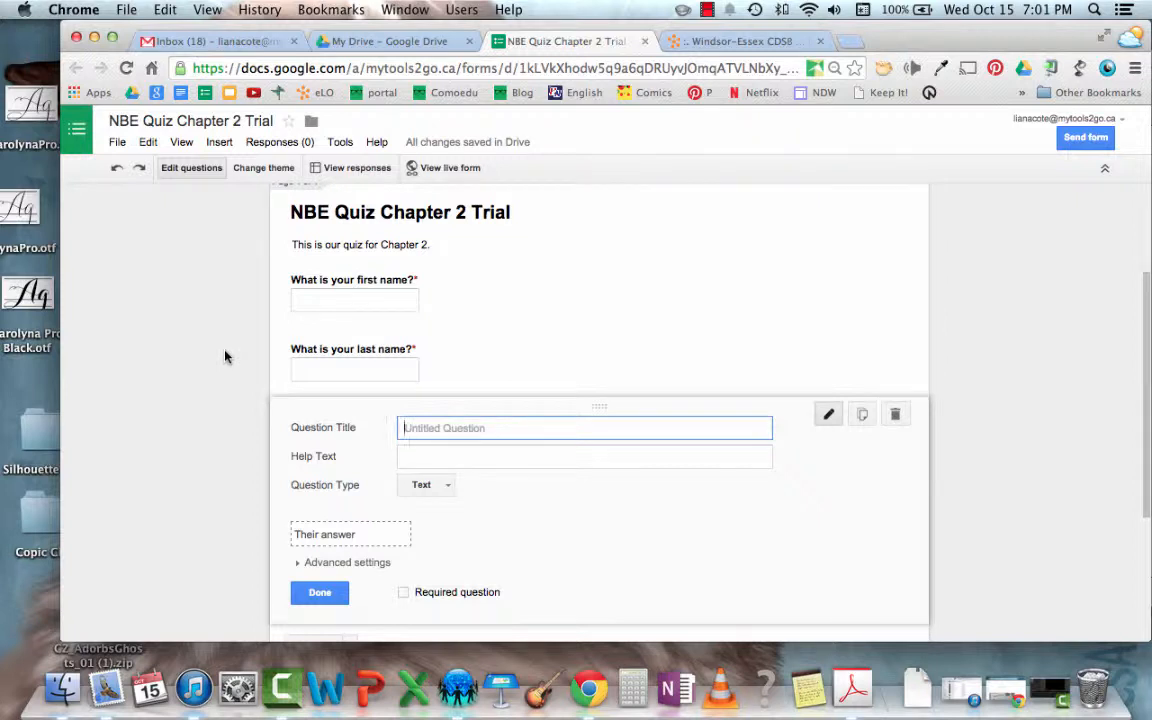
pyautogui.click(440, 486)
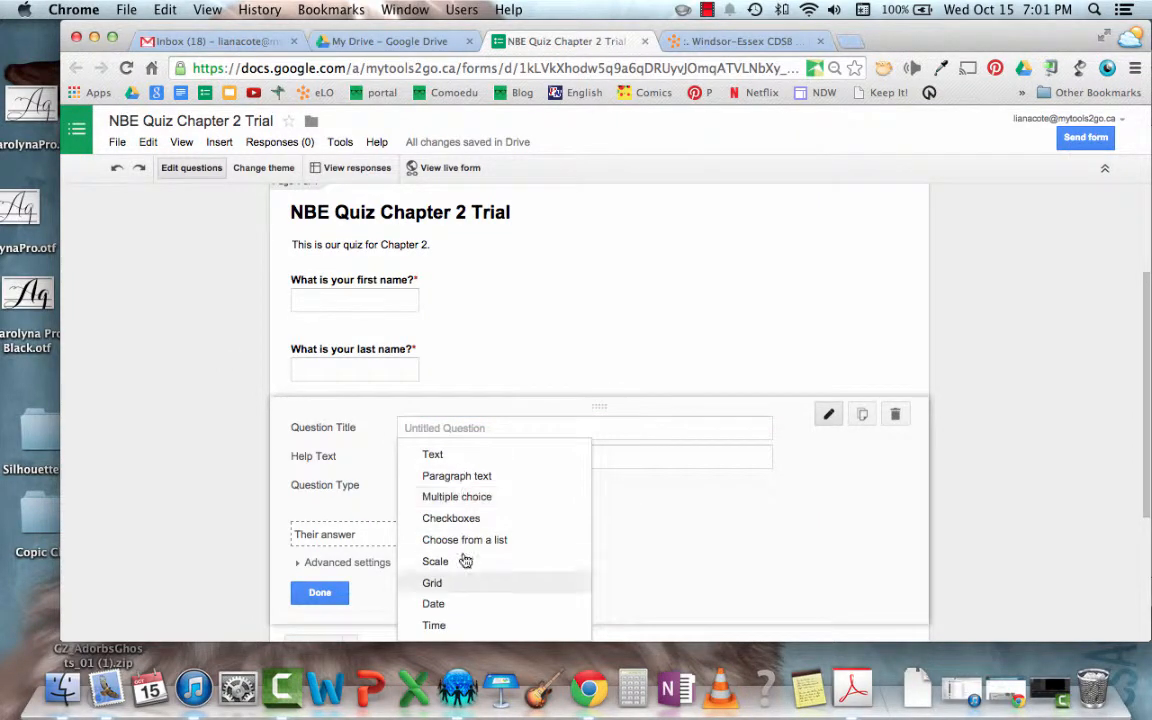
pyautogui.click(471, 427)
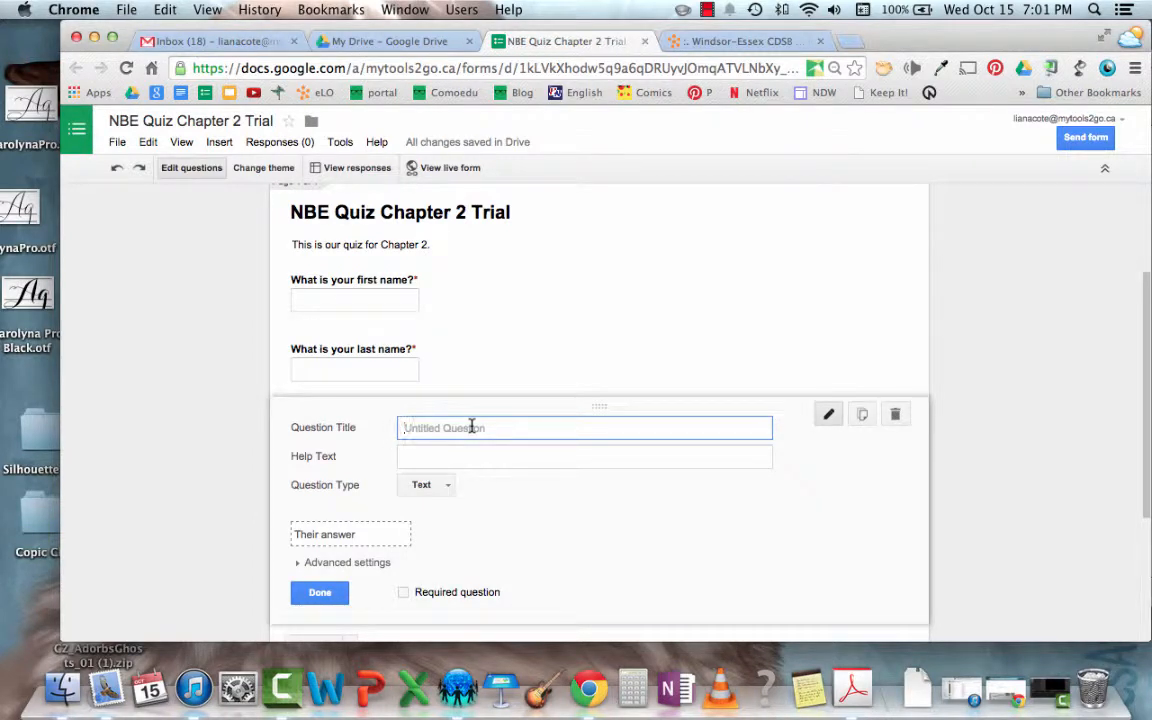
pyautogui.write('What is the meaning of the')
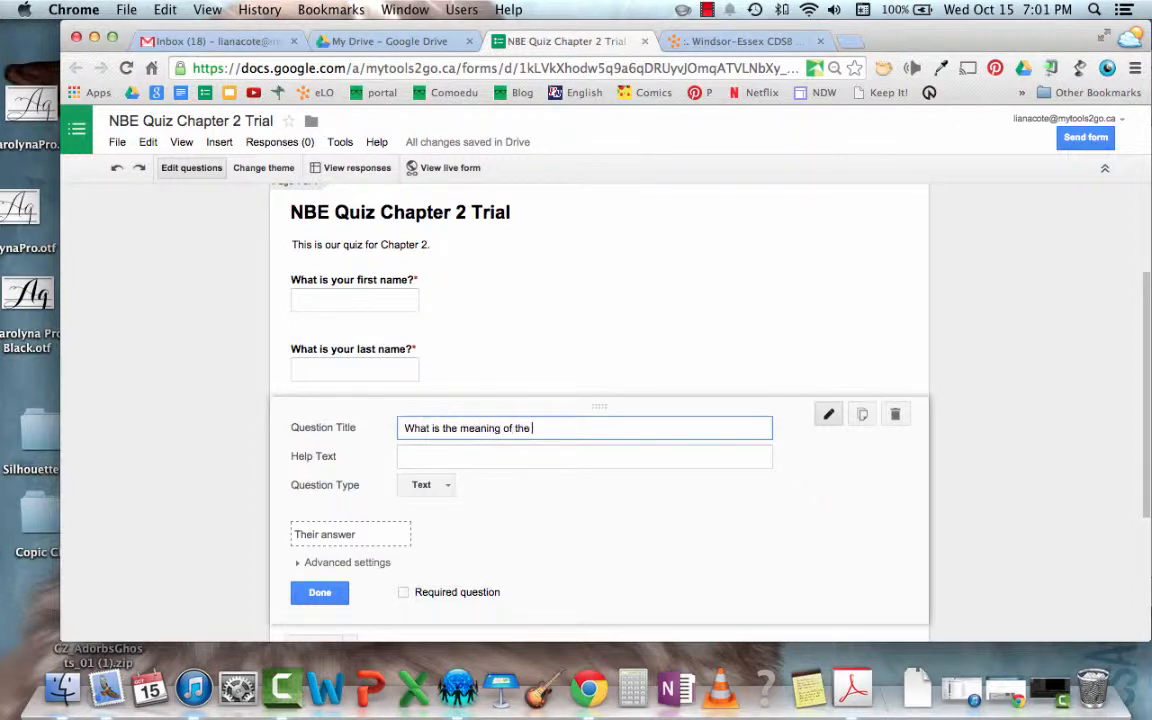
pyautogui.write(' acroynm TEK')
pyautogui.rightClick(546, 432)
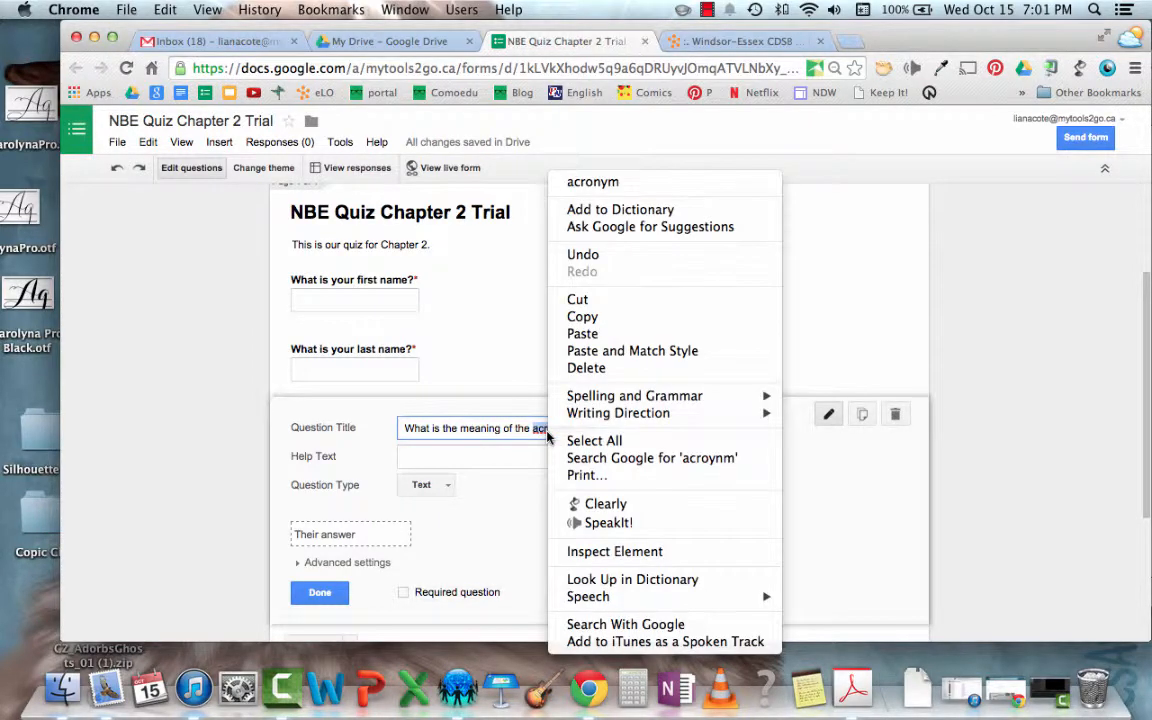
pyautogui.click(580, 181)
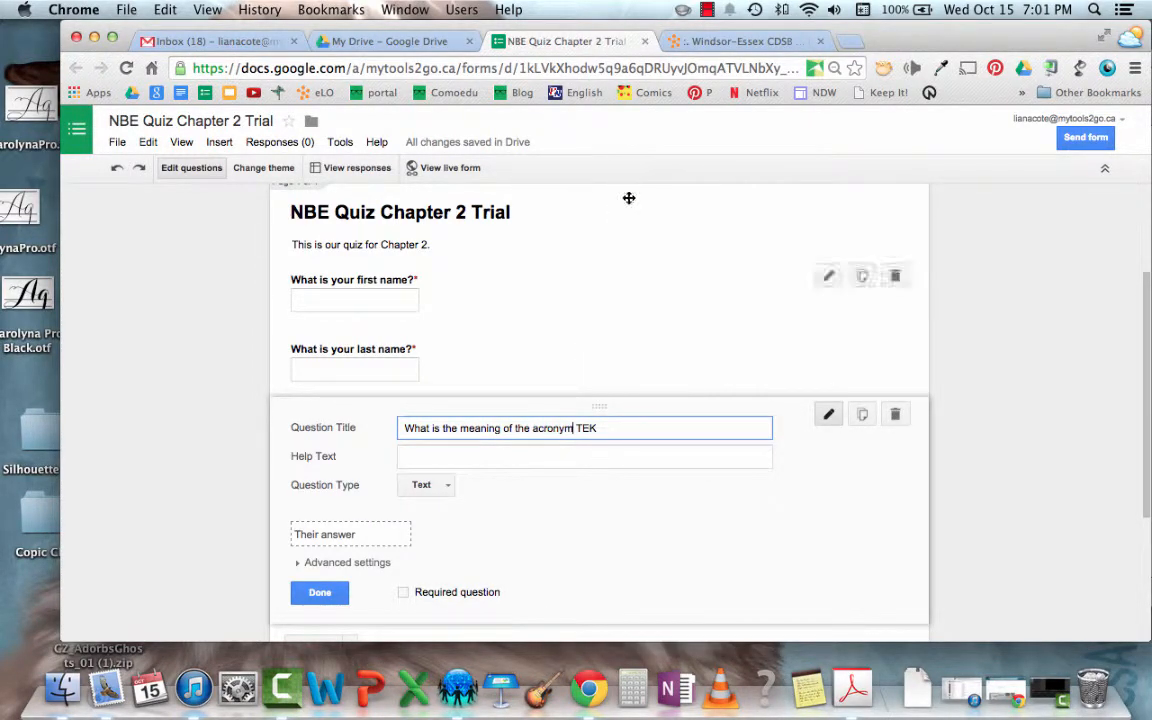
pyautogui.click(642, 428)
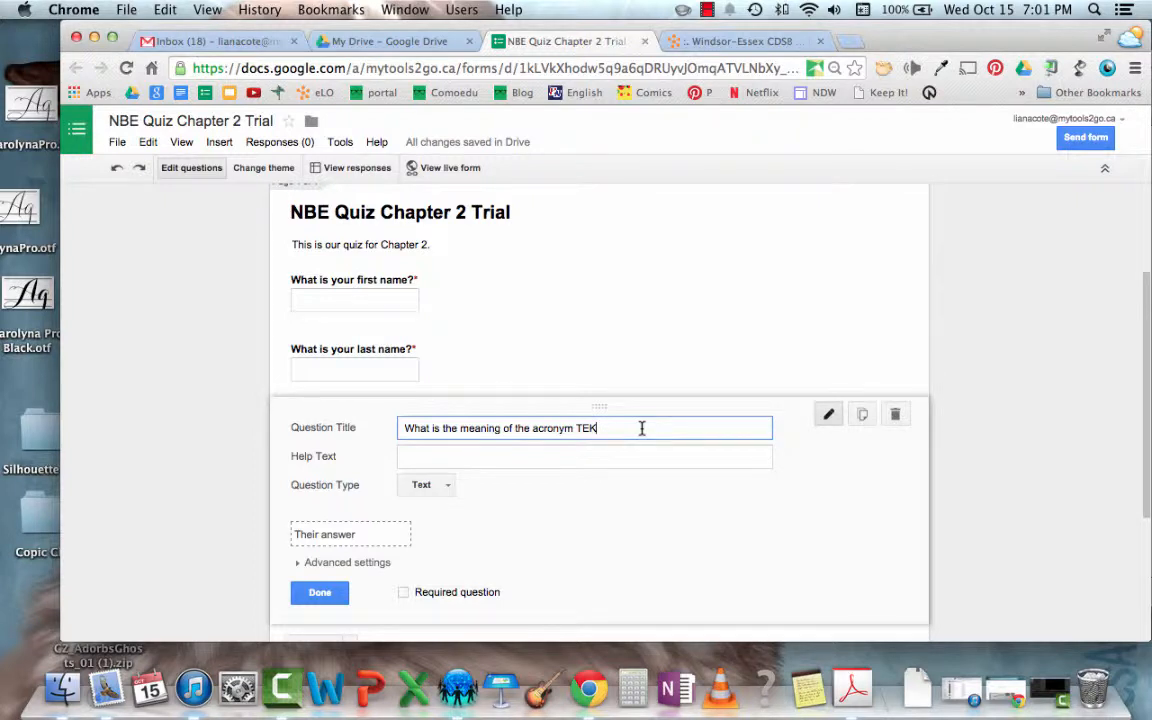
pyautogui.write('?')
# Make the TEK question multiple choice and enter "Totally Excellent Kangaroo" as its first option.
pyautogui.click(445, 486)
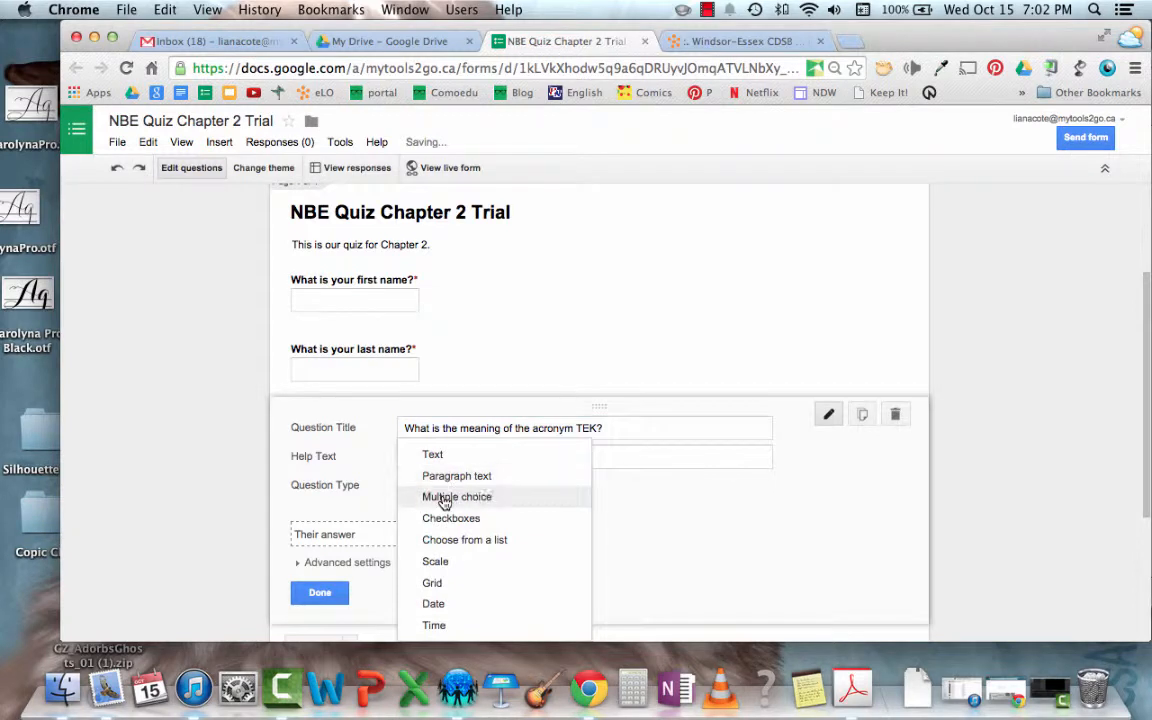
pyautogui.click(445, 498)
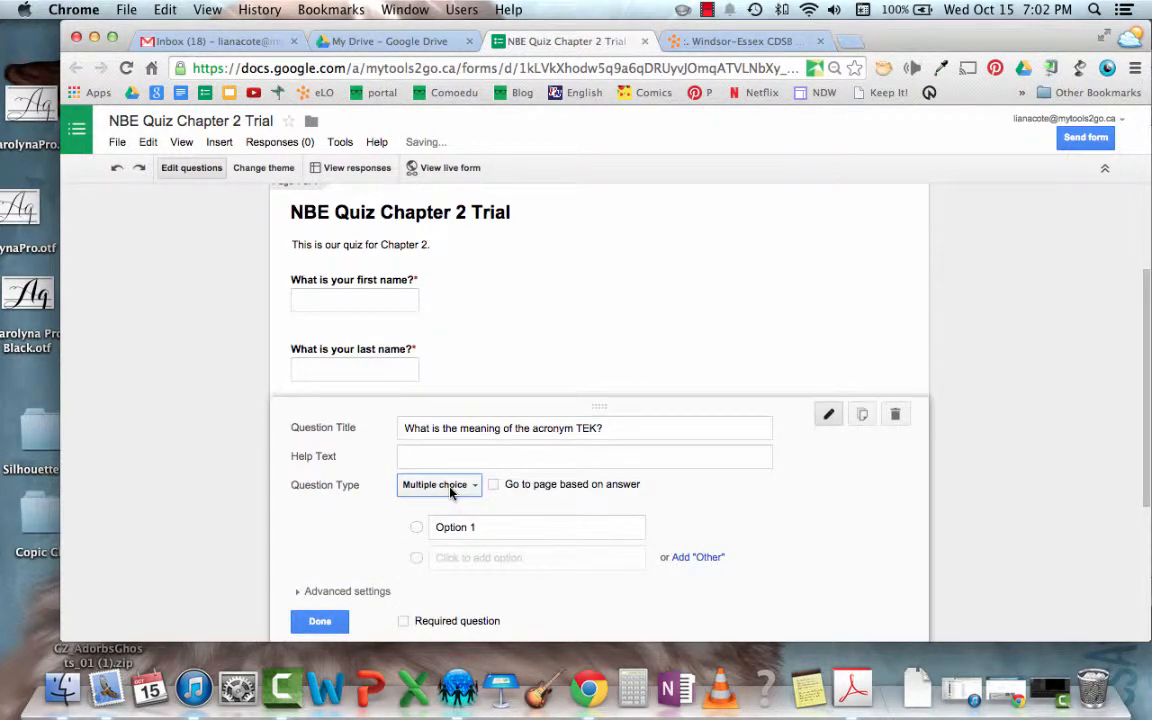
pyautogui.click(455, 528)
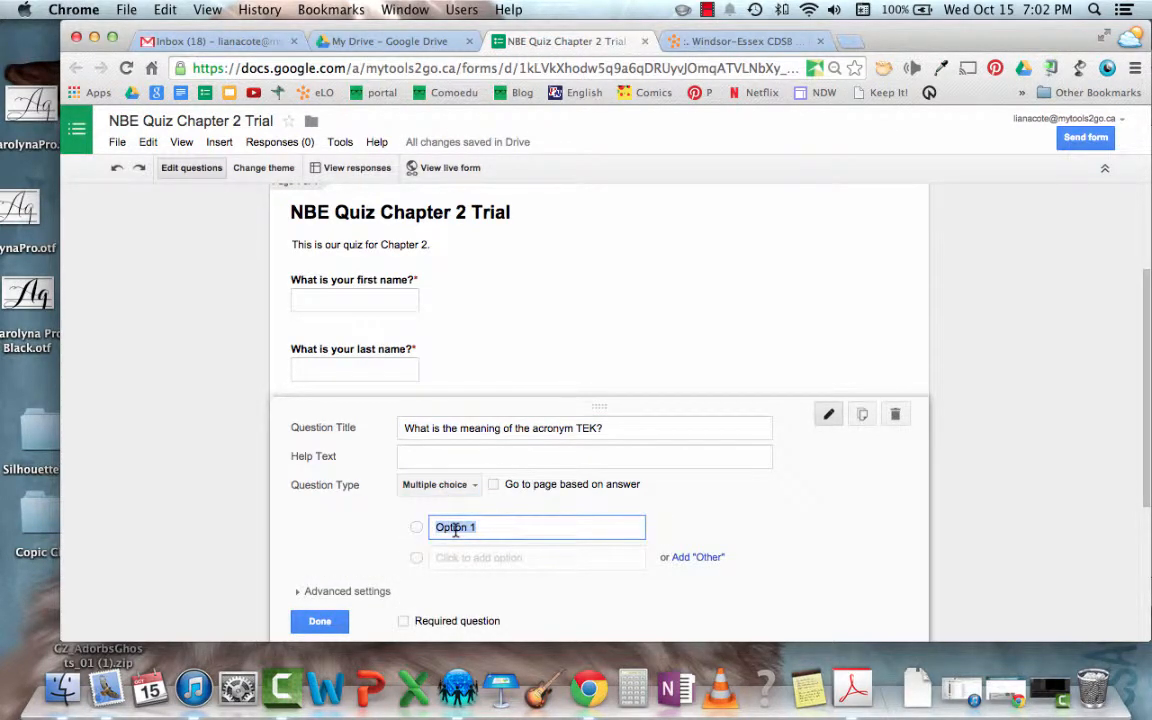
pyautogui.write('Totally Excellent')
pyautogui.write('Kangaroo')
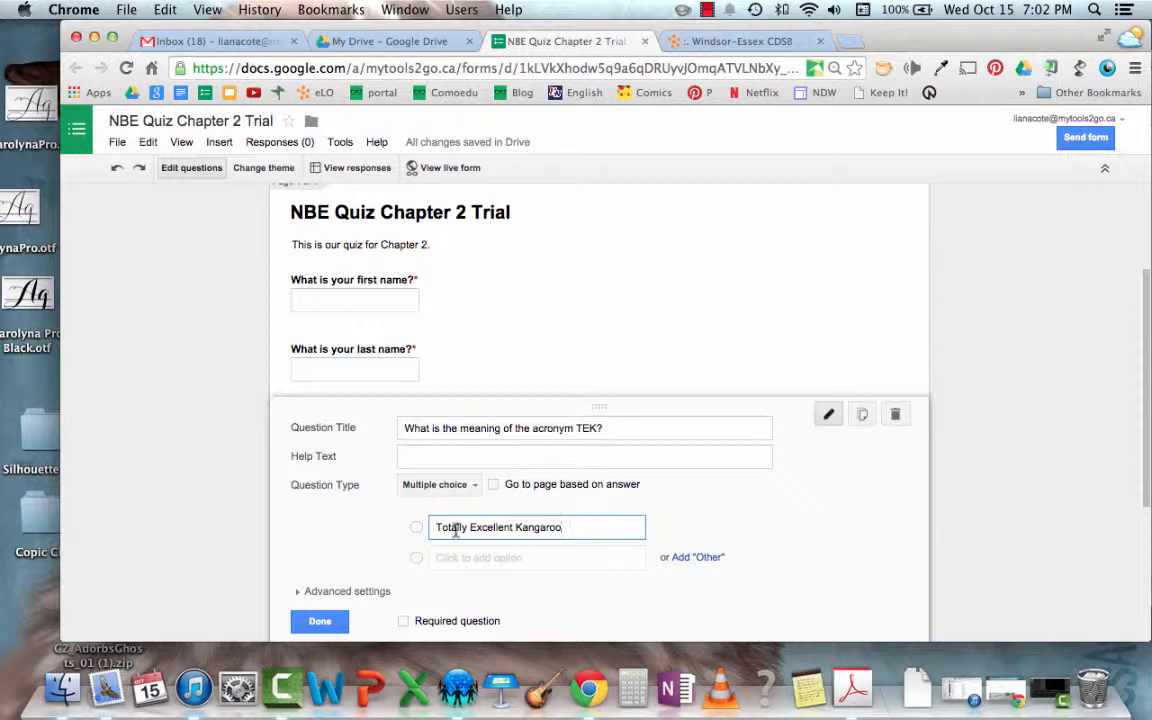
# Add "Toast, Eggs and Ketchup" as the second option plus a third option with its default label, and finish editing the TEK question.
pyautogui.click(463, 558)
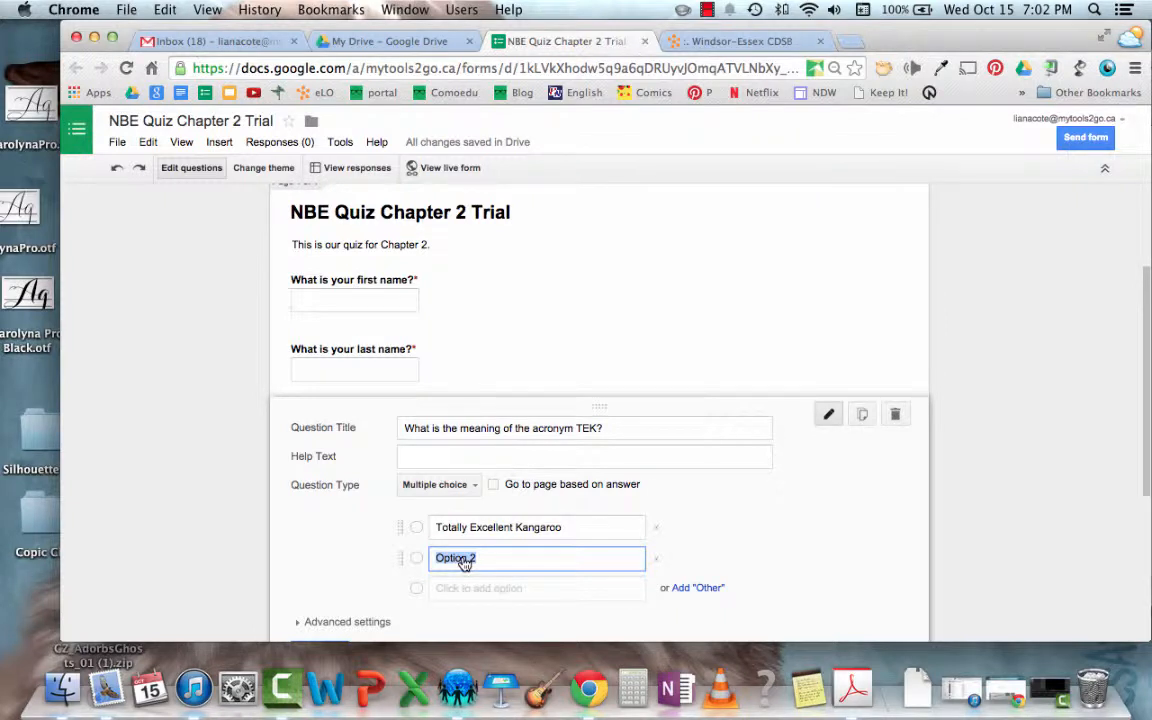
pyautogui.write('Toast, Eggs and Ketchup')
pyautogui.press('Return')
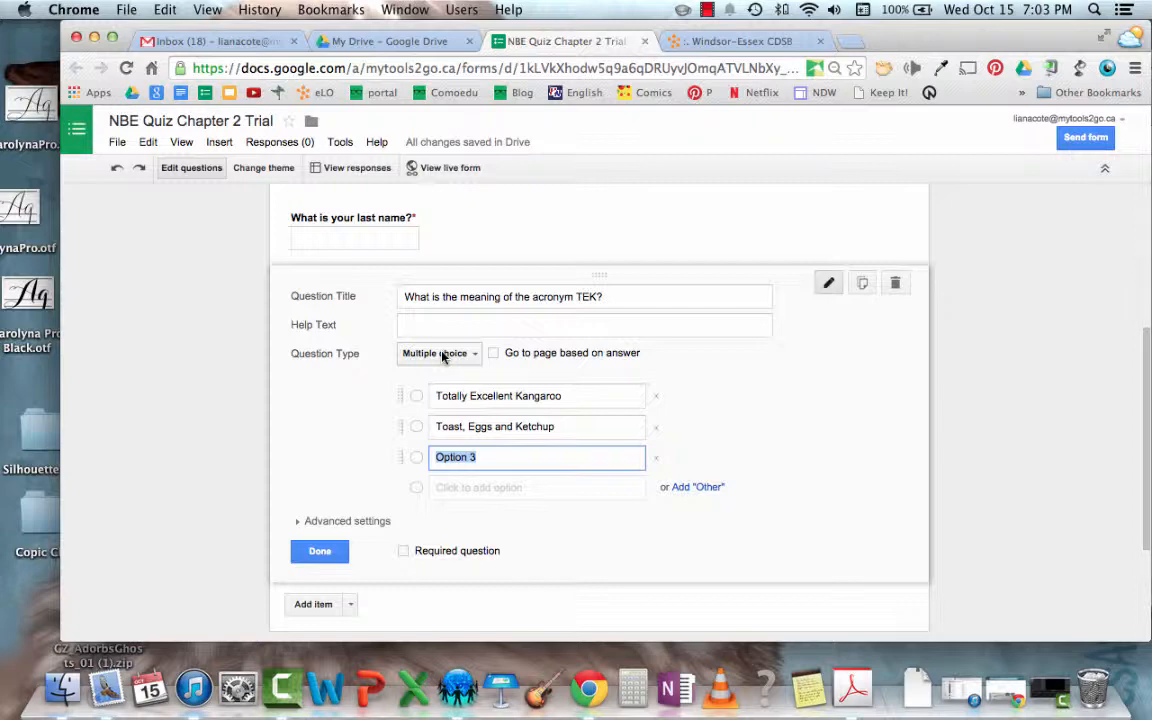
pyautogui.scroll(4, 355, 388)
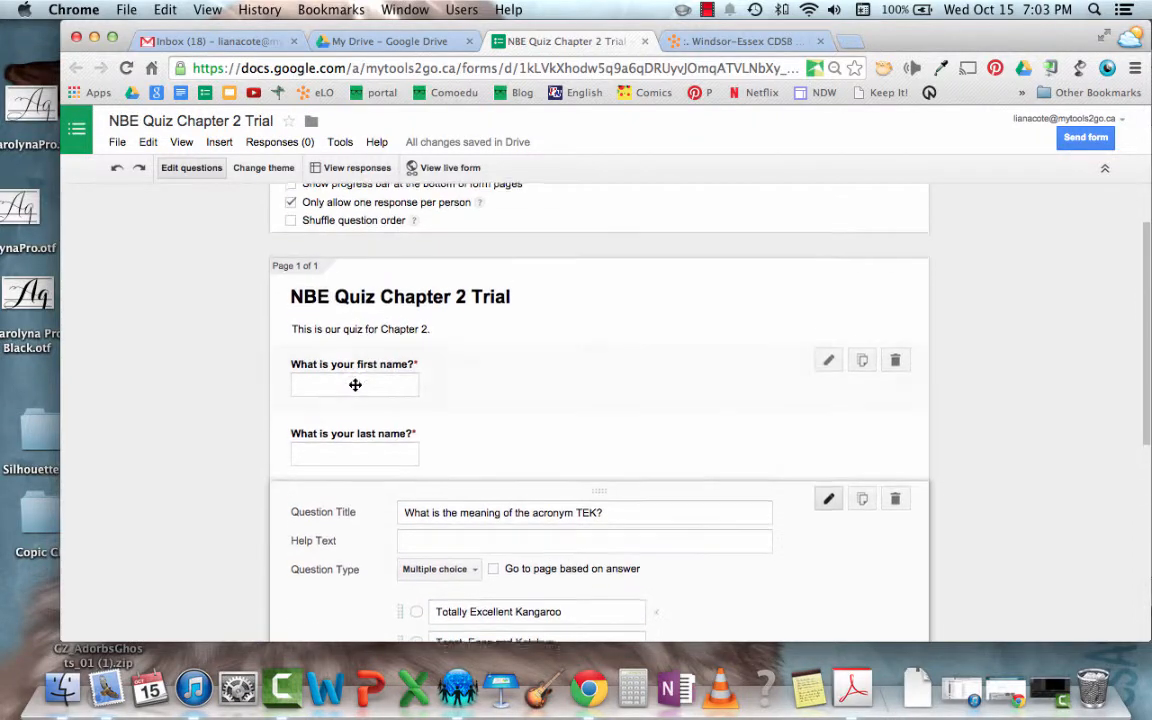
pyautogui.scroll(-3, 355, 388)
pyautogui.scroll(-2, 355, 390)
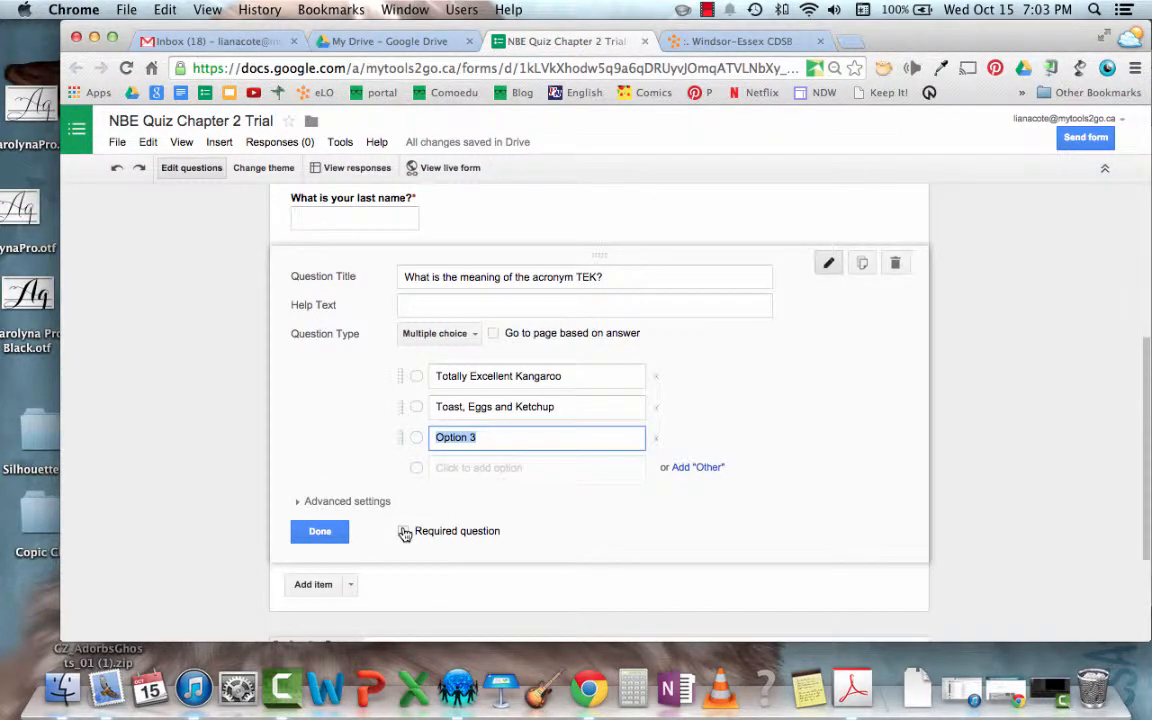
pyautogui.click(329, 538)
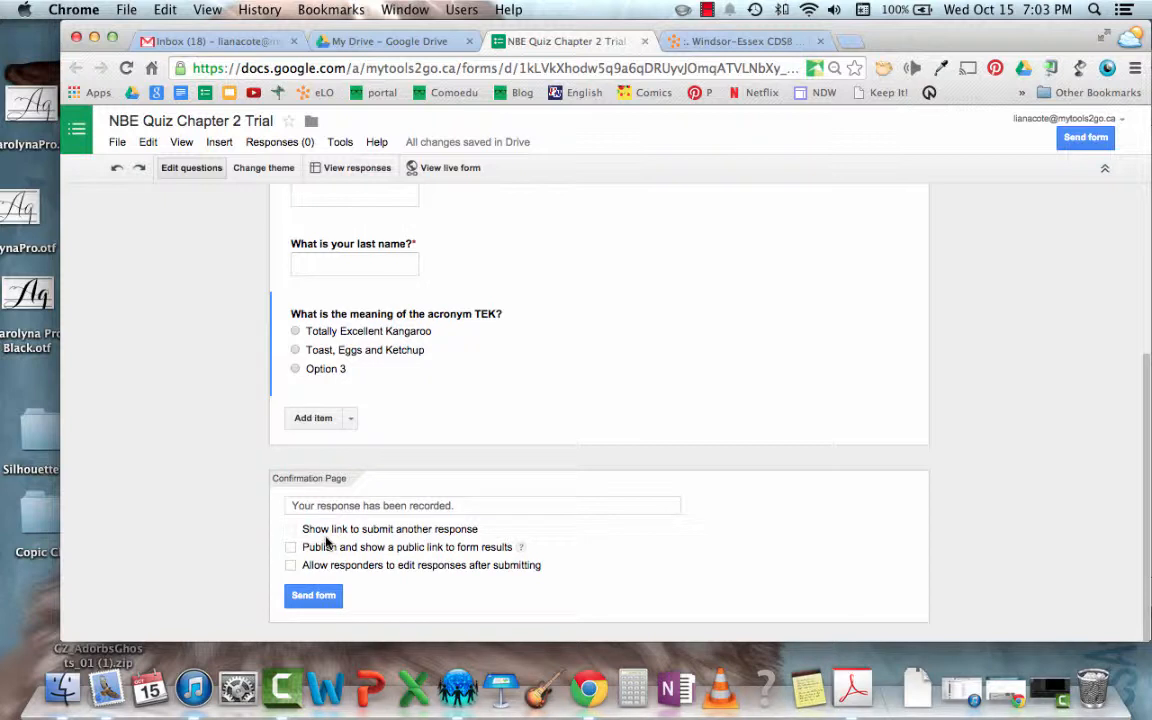
pyautogui.click(312, 417)
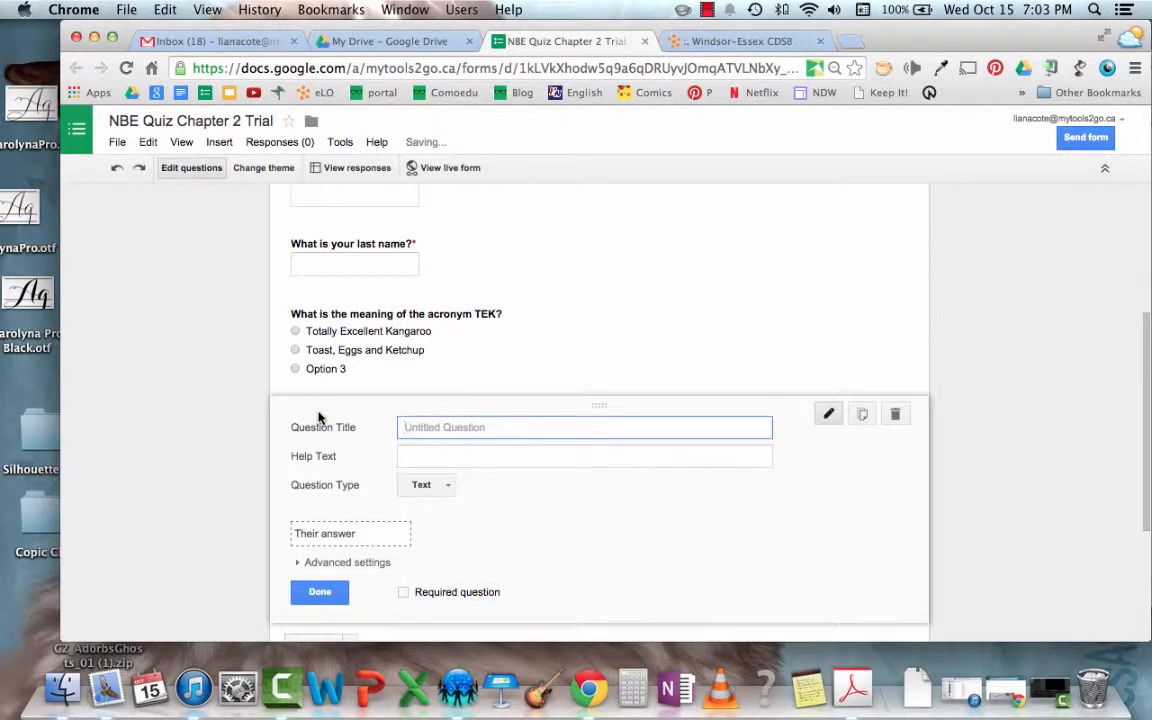
pyautogui.click(338, 591)
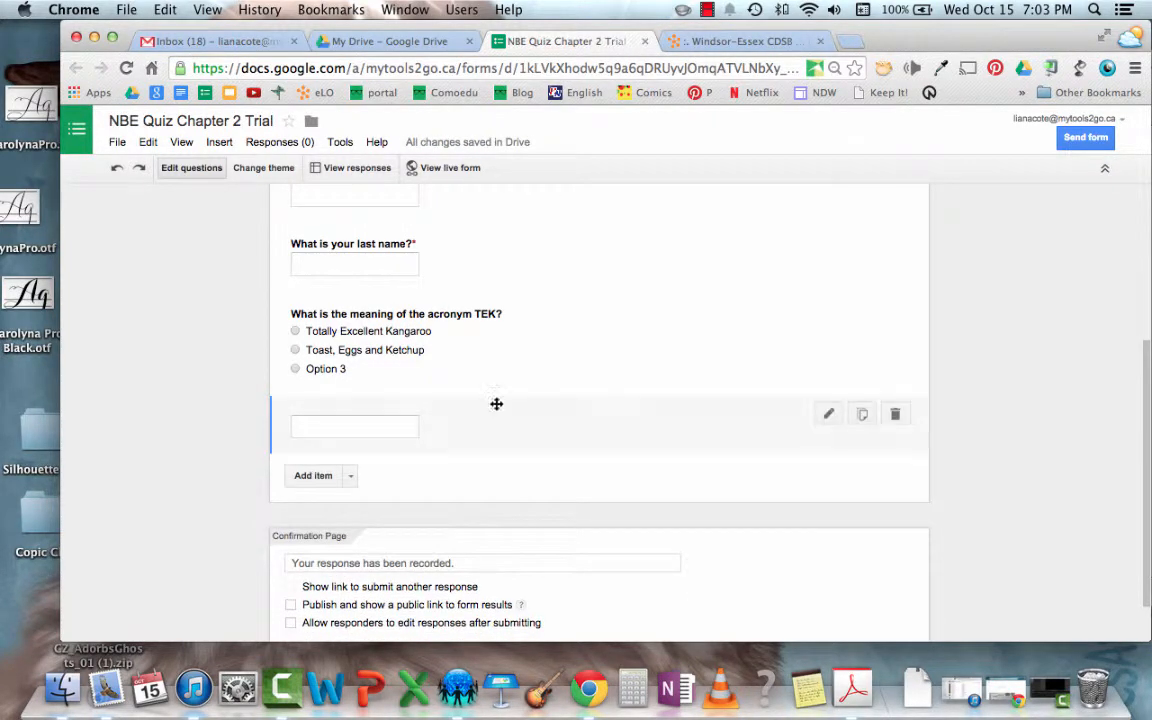
pyautogui.click(612, 424)
pyautogui.click(895, 414)
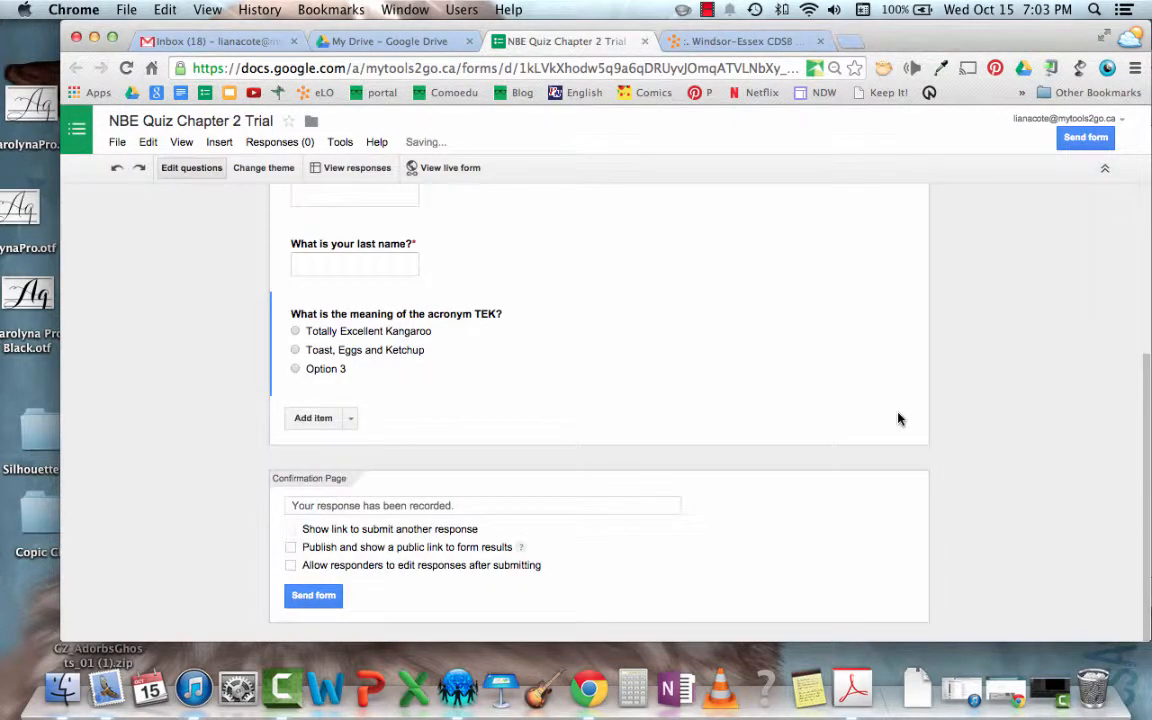
# Preview the live version of the quiz form, then close the preview and return to the form editor.
pyautogui.scroll(5, 986, 440)
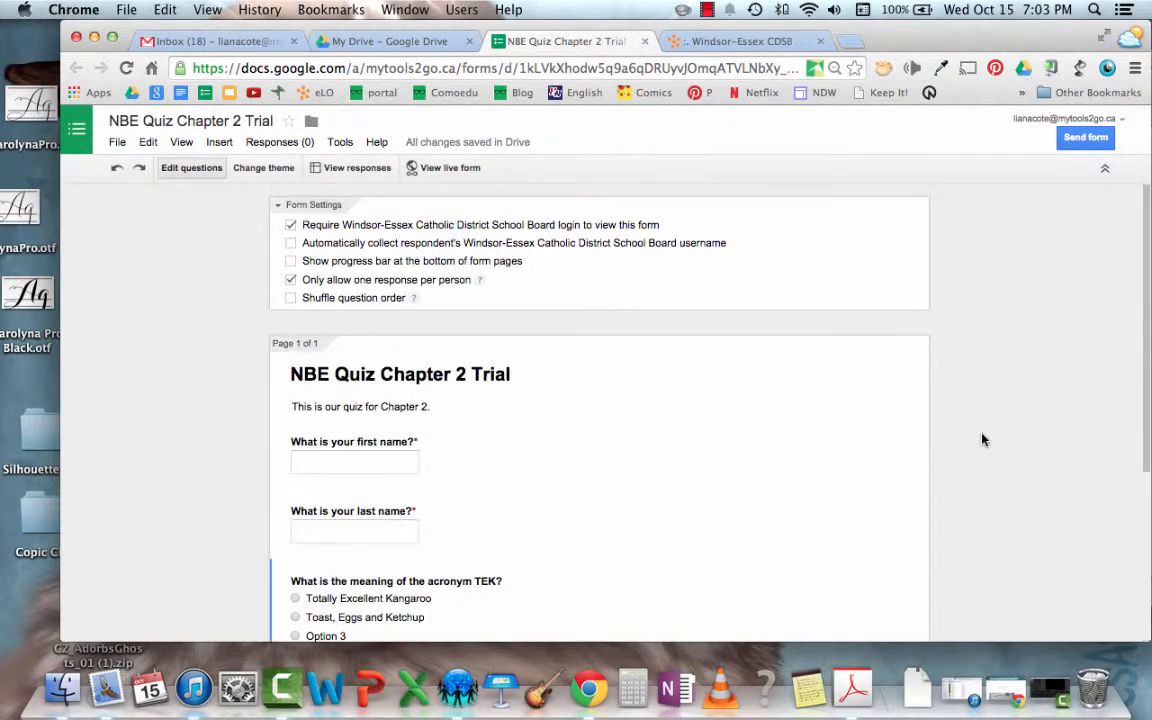
pyautogui.click(448, 169)
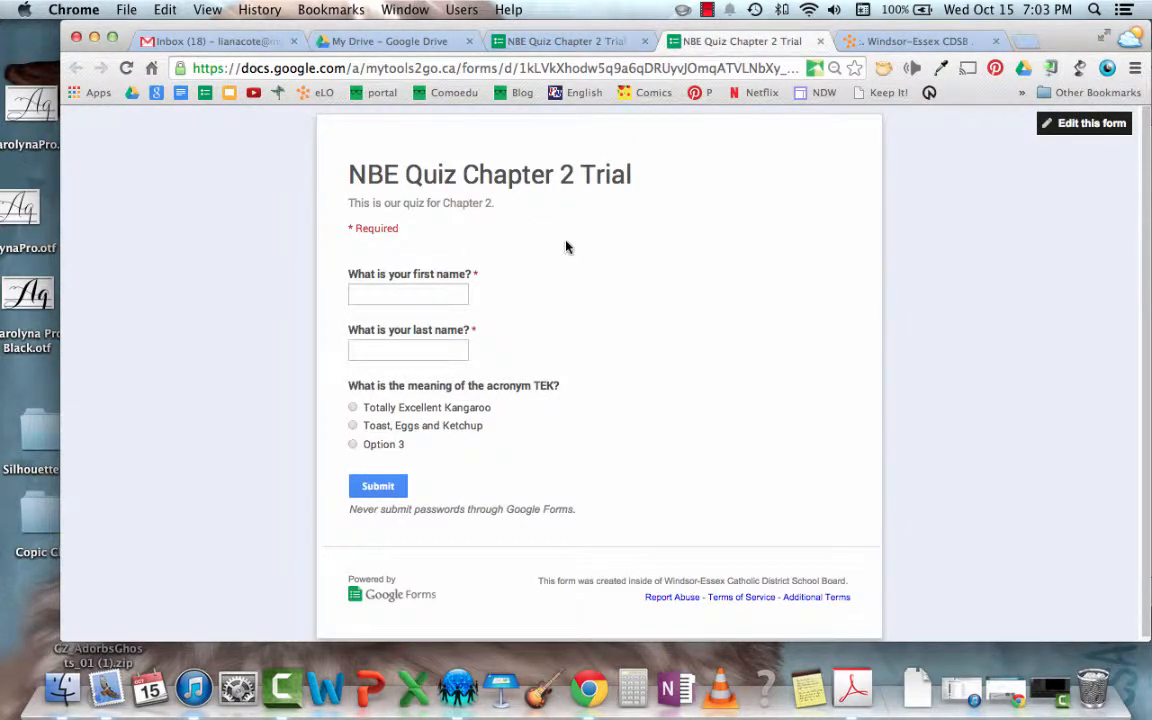
pyautogui.click(820, 44)
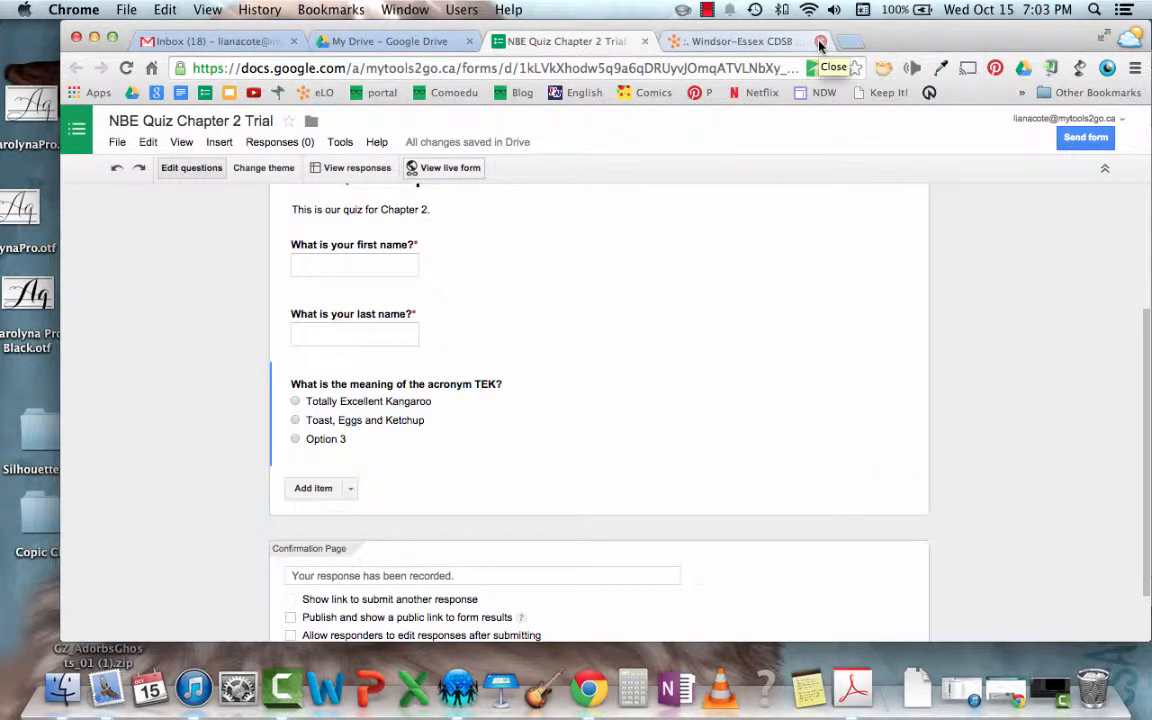
# Browse the default themes and apply the Farm Life theme to the quiz form.
pyautogui.click(280, 169)
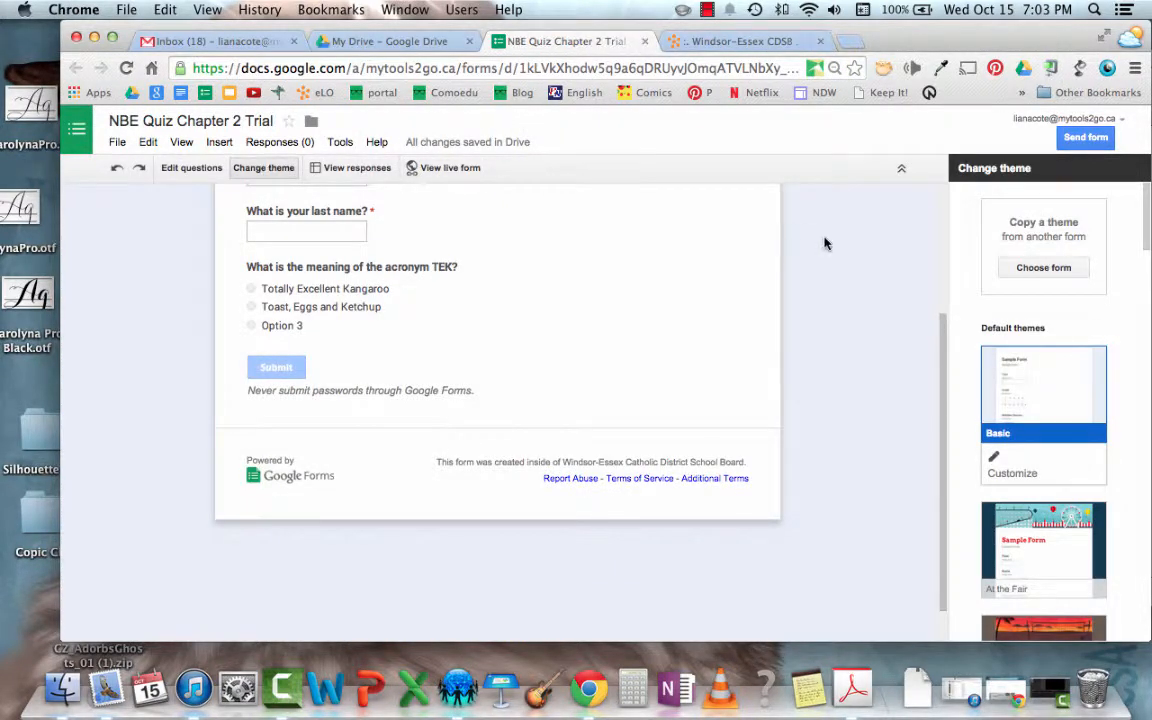
pyautogui.scroll(-5, 1038, 337)
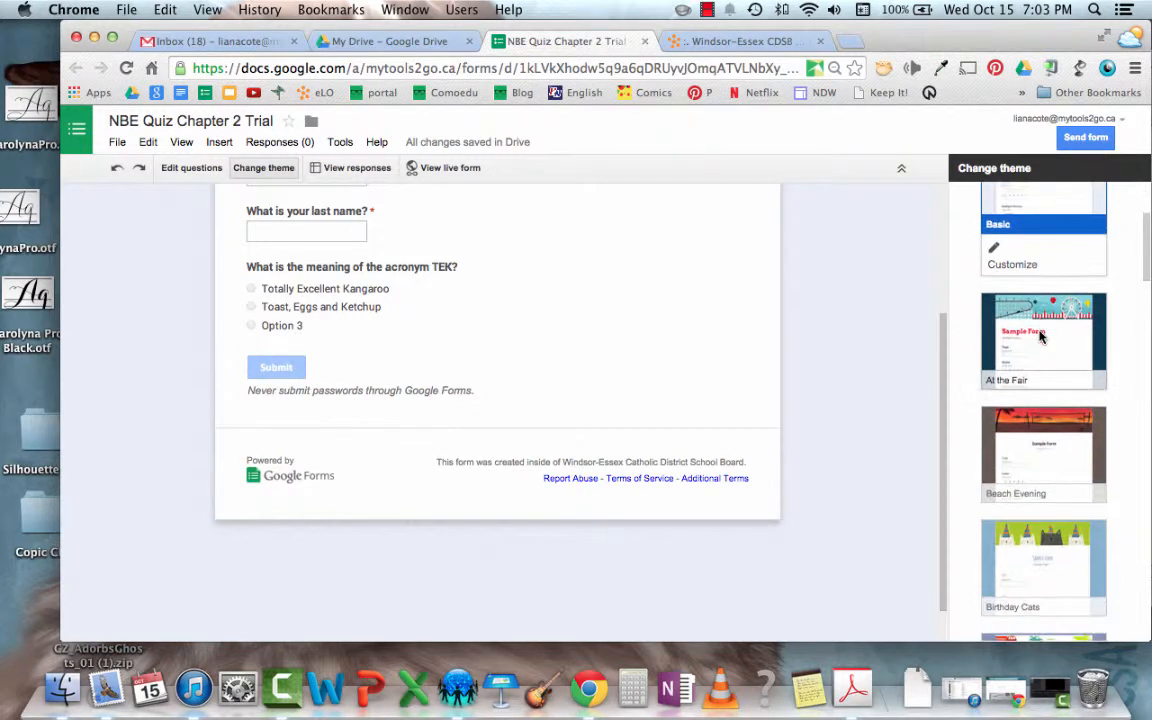
pyautogui.scroll(-4, 1038, 337)
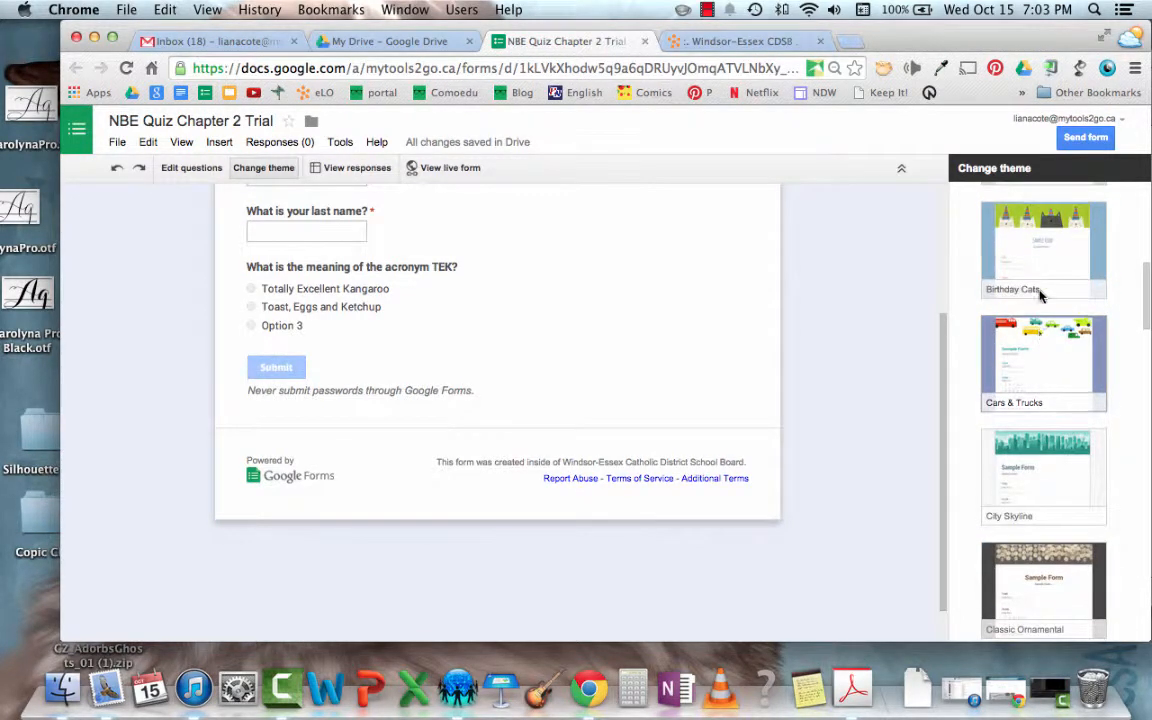
pyautogui.scroll(-3, 1056, 251)
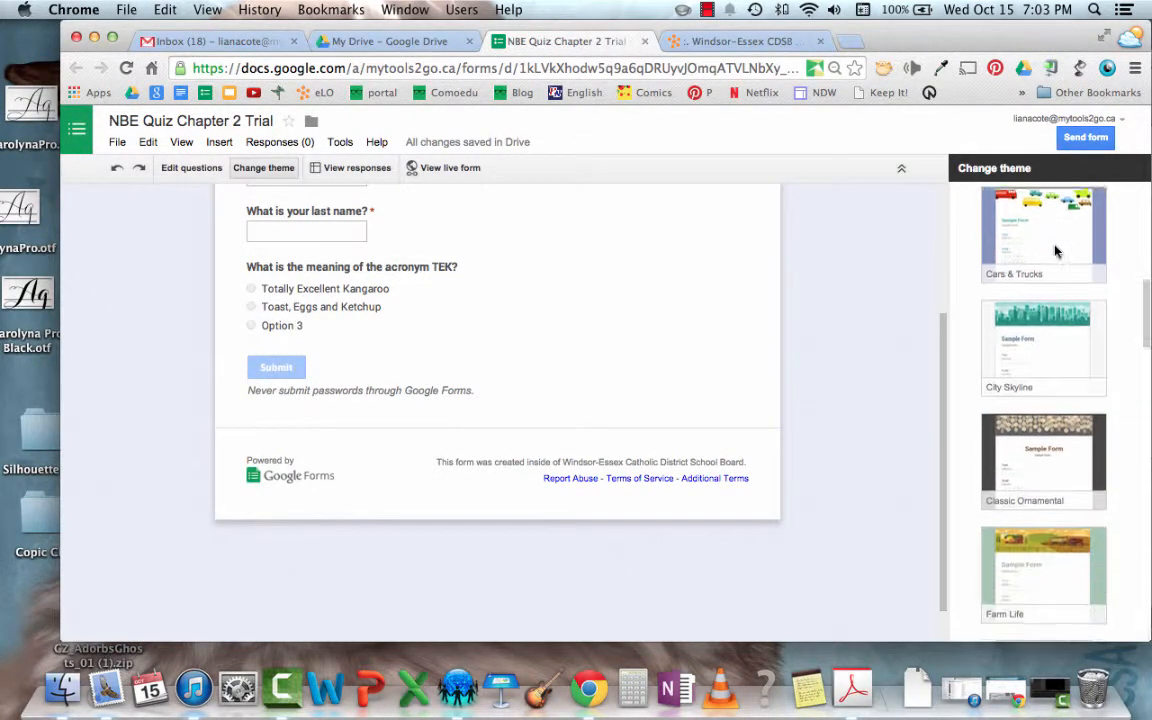
pyautogui.scroll(-2, 1056, 251)
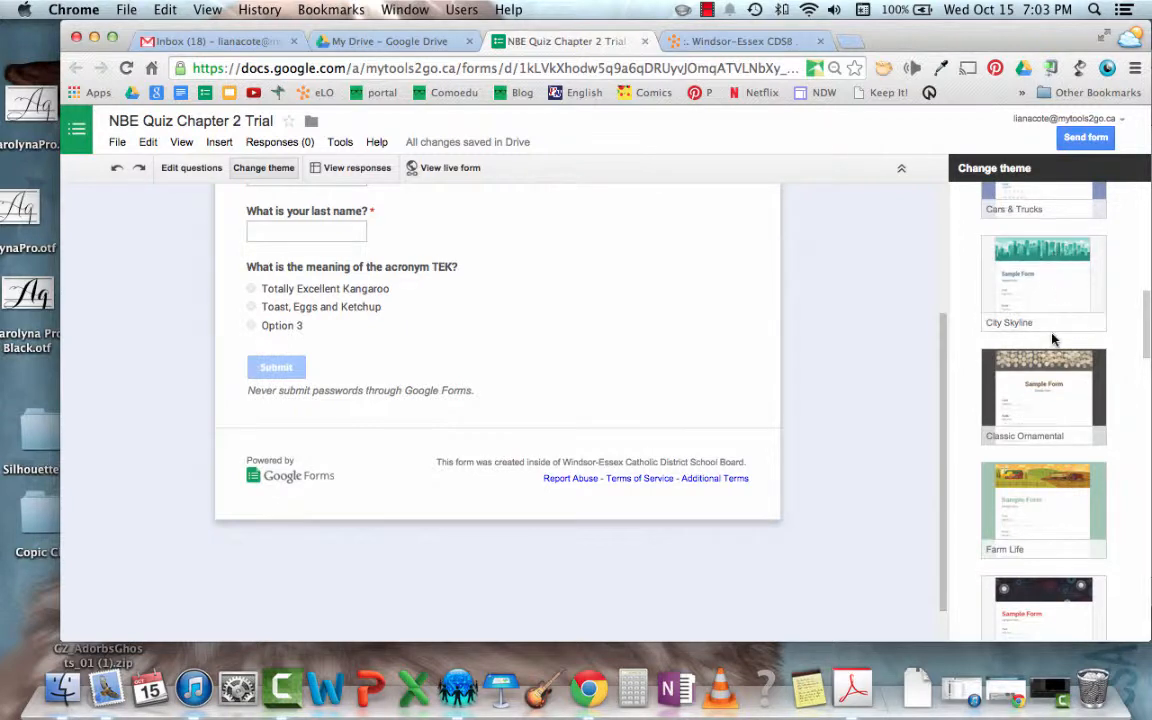
pyautogui.scroll(-2, 1052, 339)
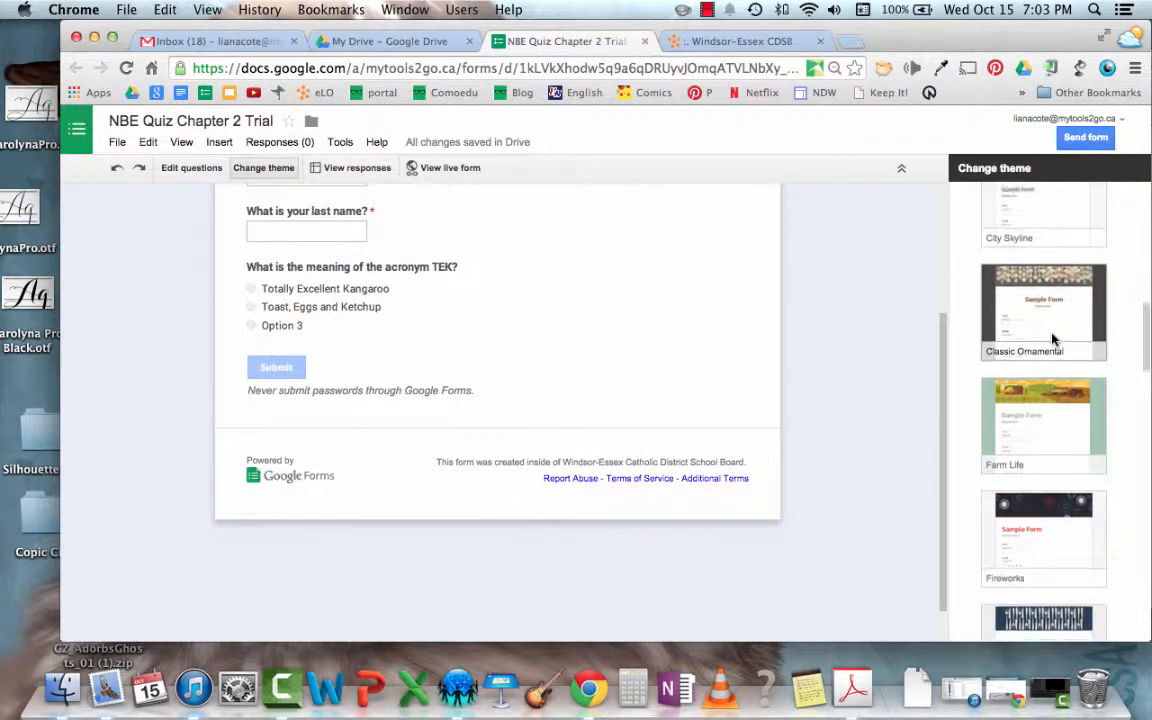
pyautogui.scroll(-3, 1052, 339)
pyautogui.click(1049, 249)
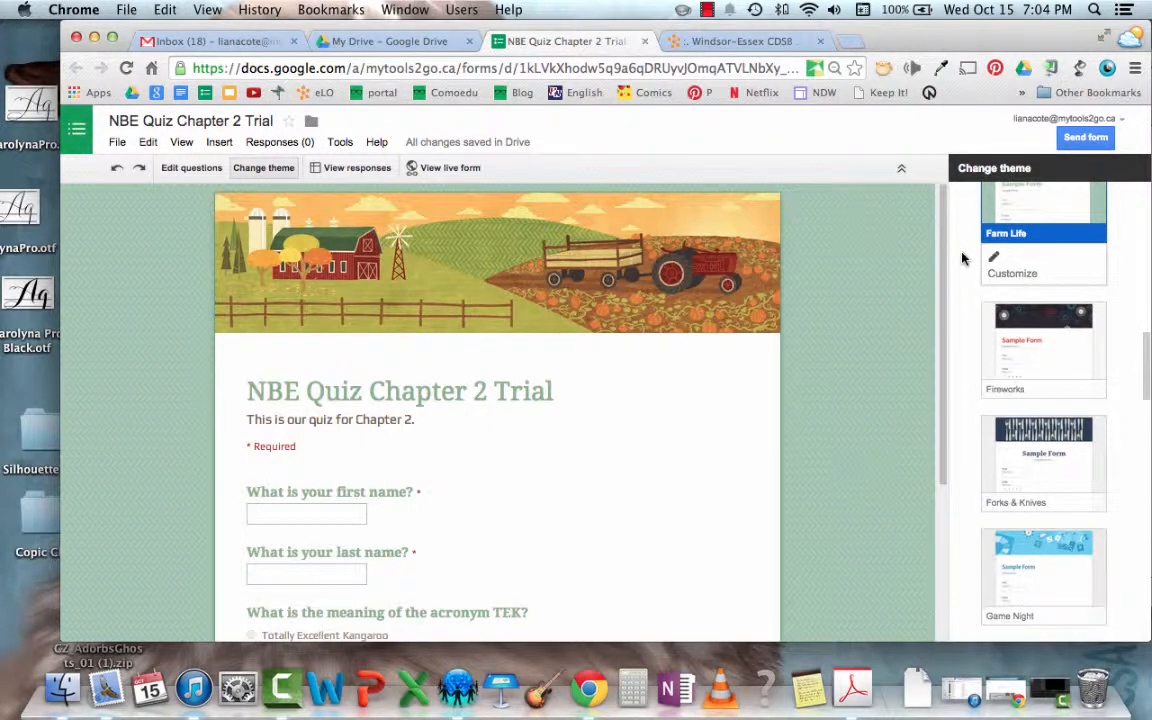
# Apply the Watercolors theme to the quiz form and look over the themed questions.
pyautogui.scroll(-5, 962, 259)
pyautogui.scroll(-5, 962, 259)
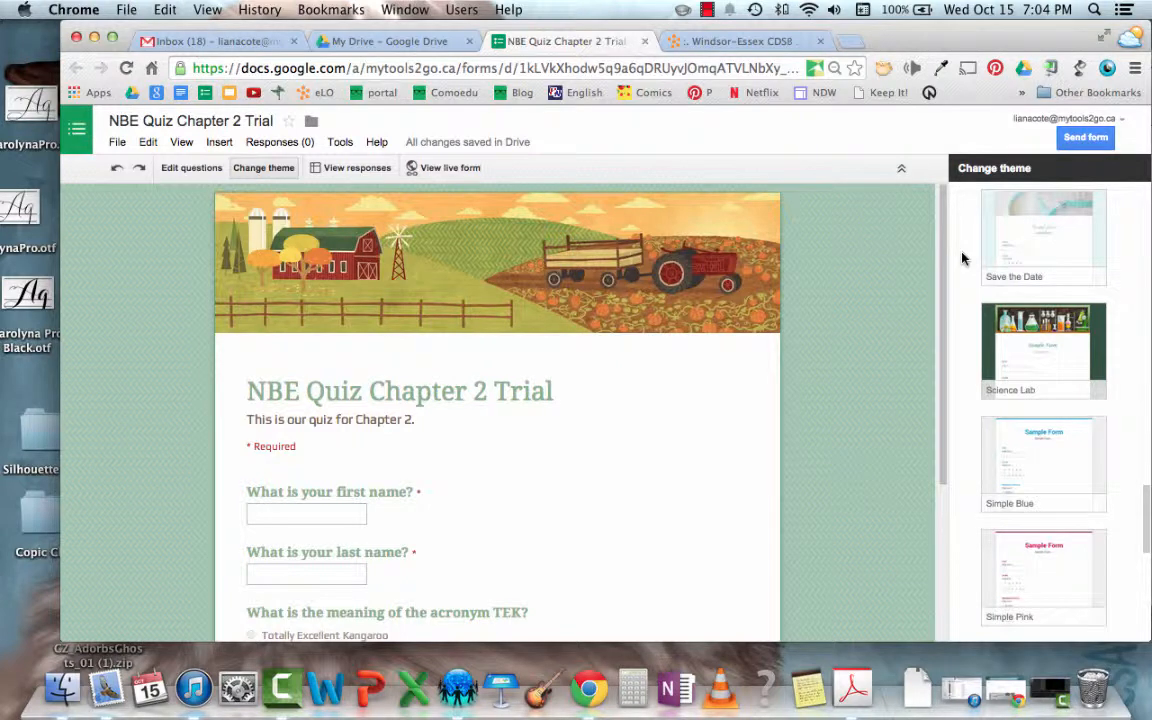
pyautogui.scroll(-4, 962, 259)
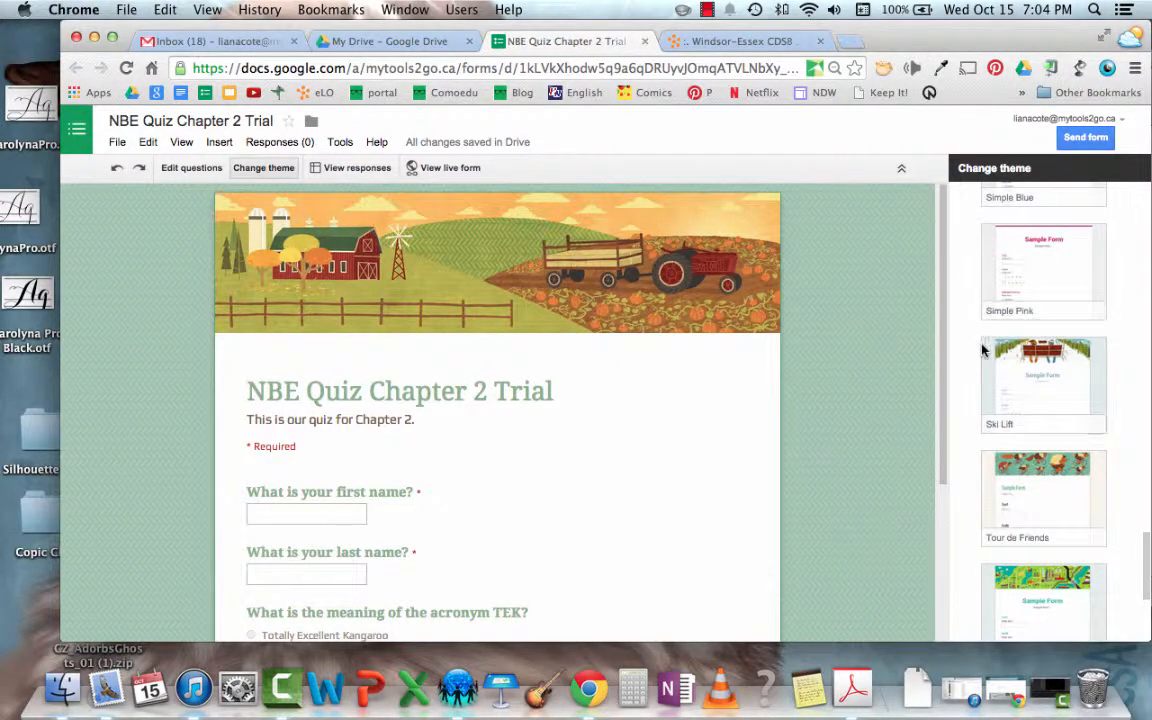
pyautogui.scroll(-3, 964, 316)
pyautogui.scroll(-1, 964, 319)
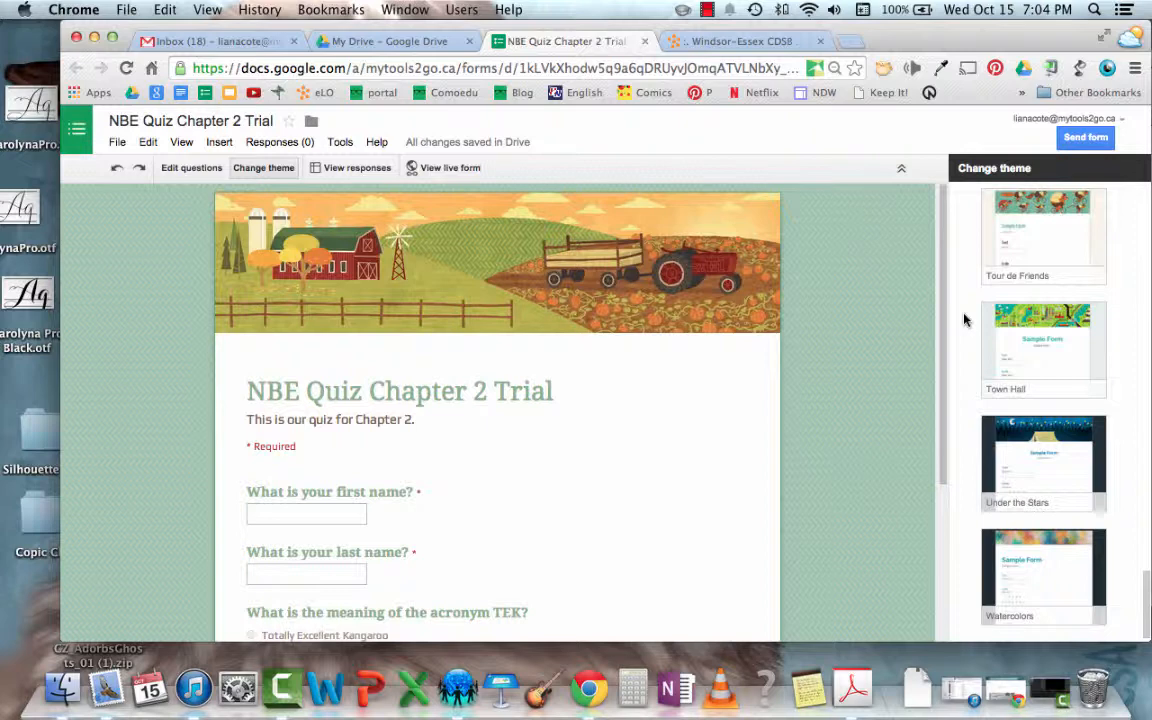
pyautogui.click(1022, 573)
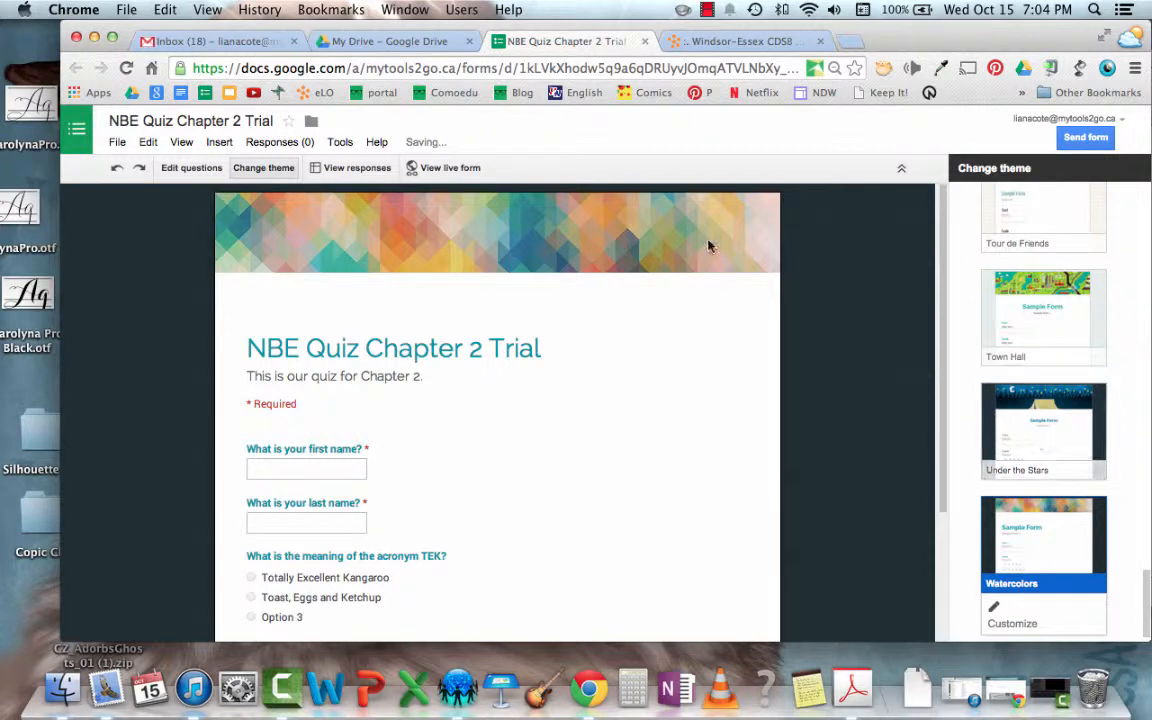
pyautogui.scroll(-1, 801, 290)
pyautogui.scroll(-2, 801, 290)
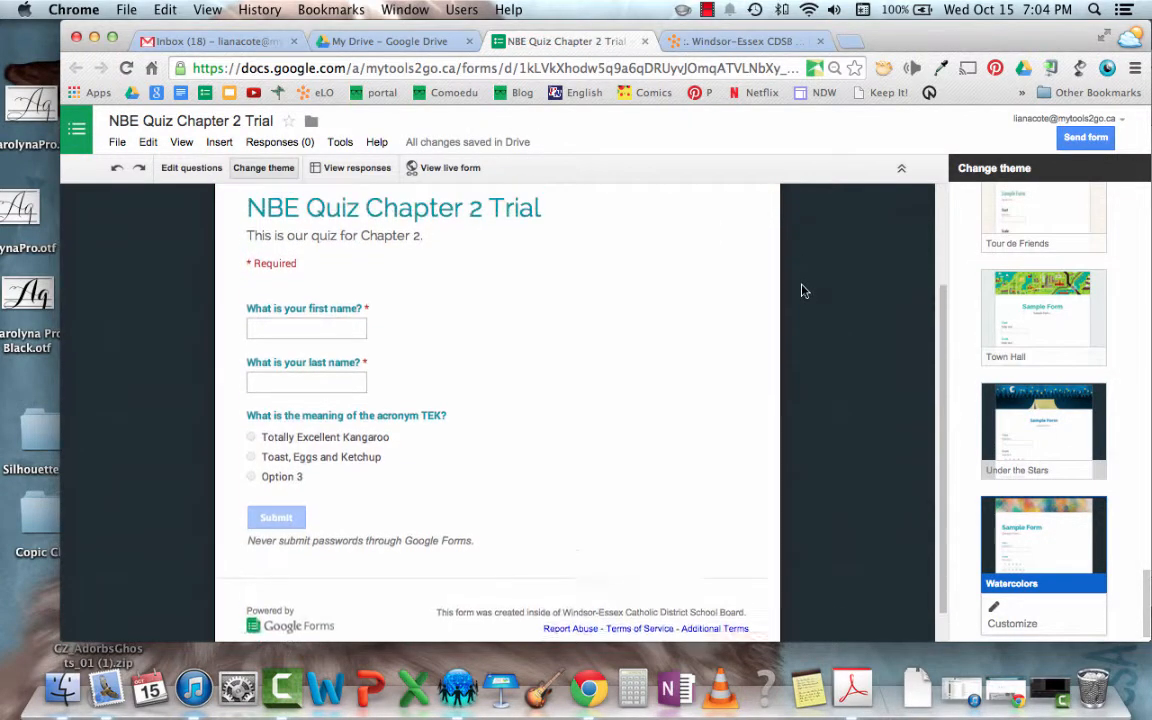
# Look over the Watercolors-themed quiz form from its header image and title through to the submit area.
pyautogui.scroll(1, 801, 290)
pyautogui.scroll(-2, 801, 290)
pyautogui.scroll(4, 801, 290)
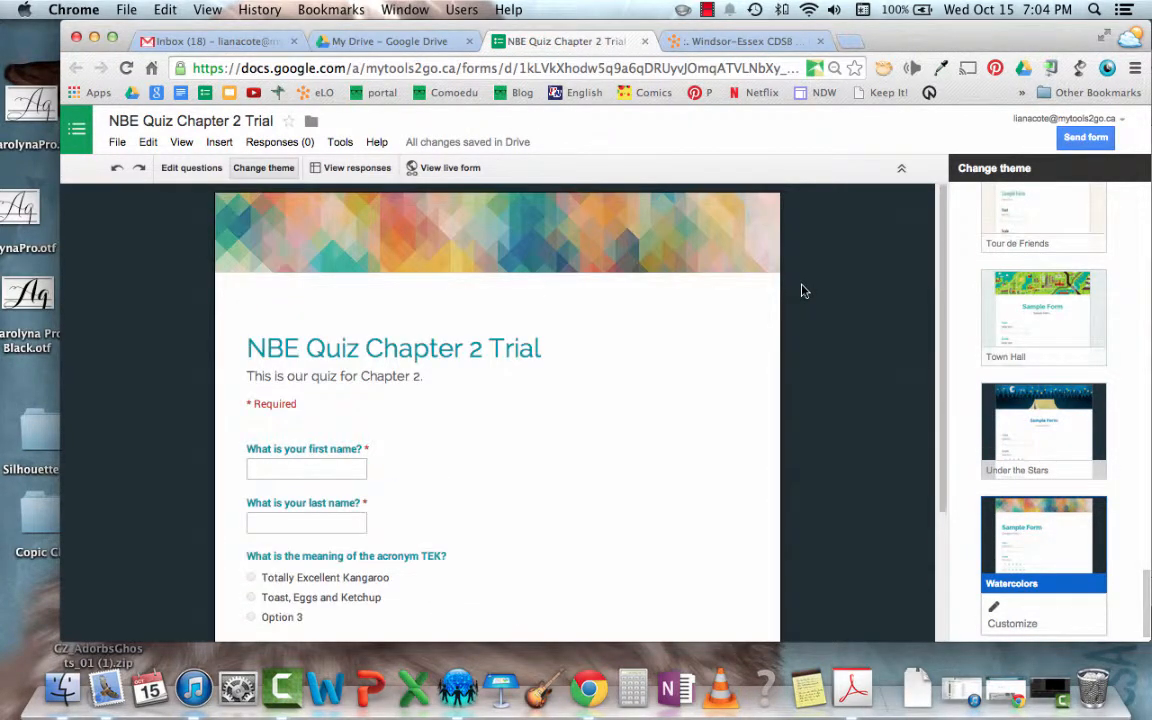
pyautogui.scroll(-4, 579, 381)
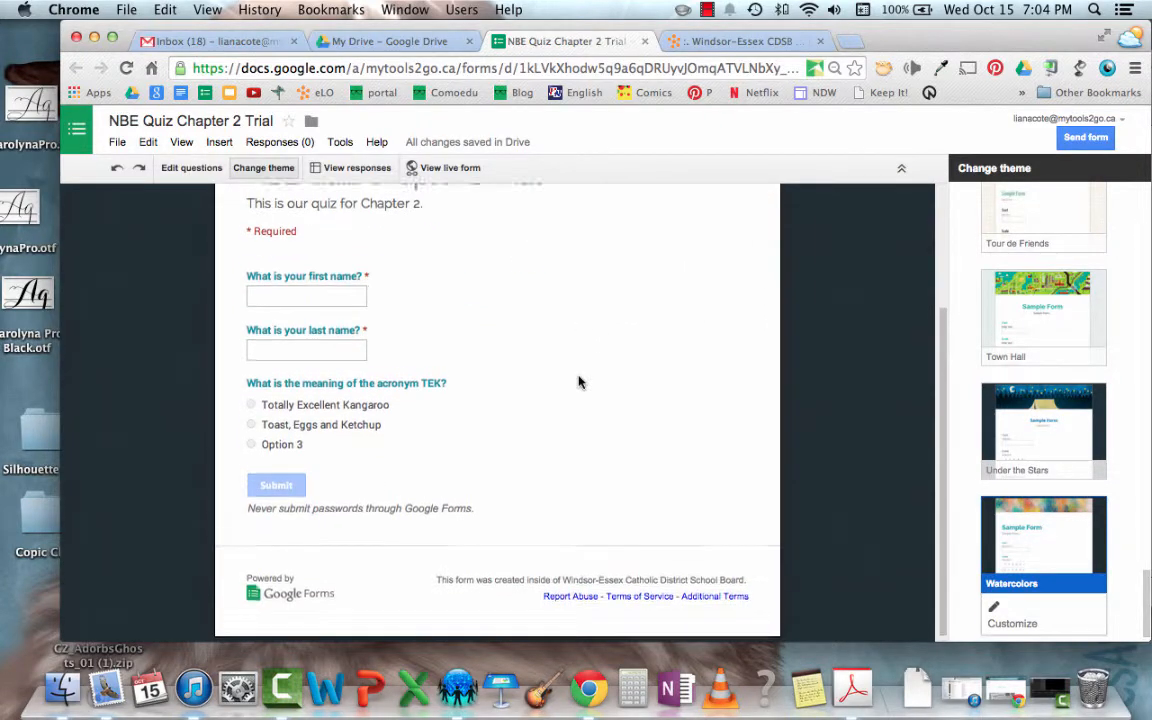
pyautogui.scroll(3, 578, 382)
pyautogui.scroll(1, 578, 382)
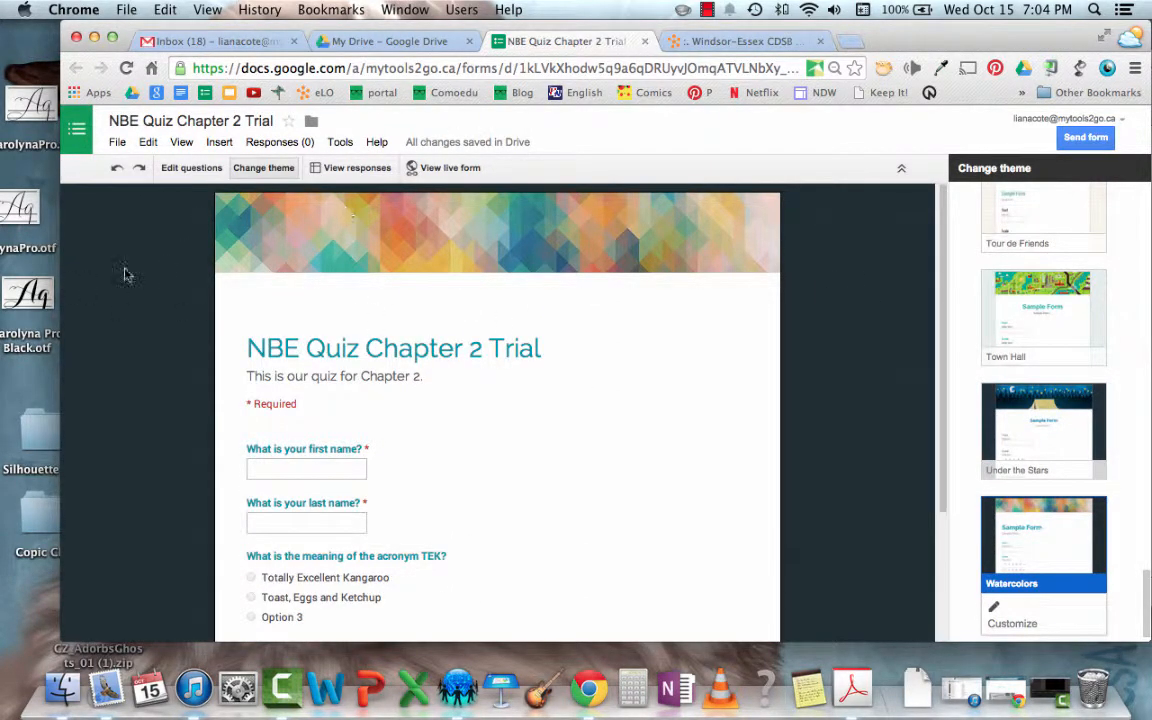
pyautogui.scroll(-4, 404, 393)
pyautogui.scroll(4, 404, 393)
# Preview the live version of the Watercolors-themed quiz, then close the preview and return to the form editor.
pyautogui.moveTo(466, 142)
pyautogui.click(451, 169)
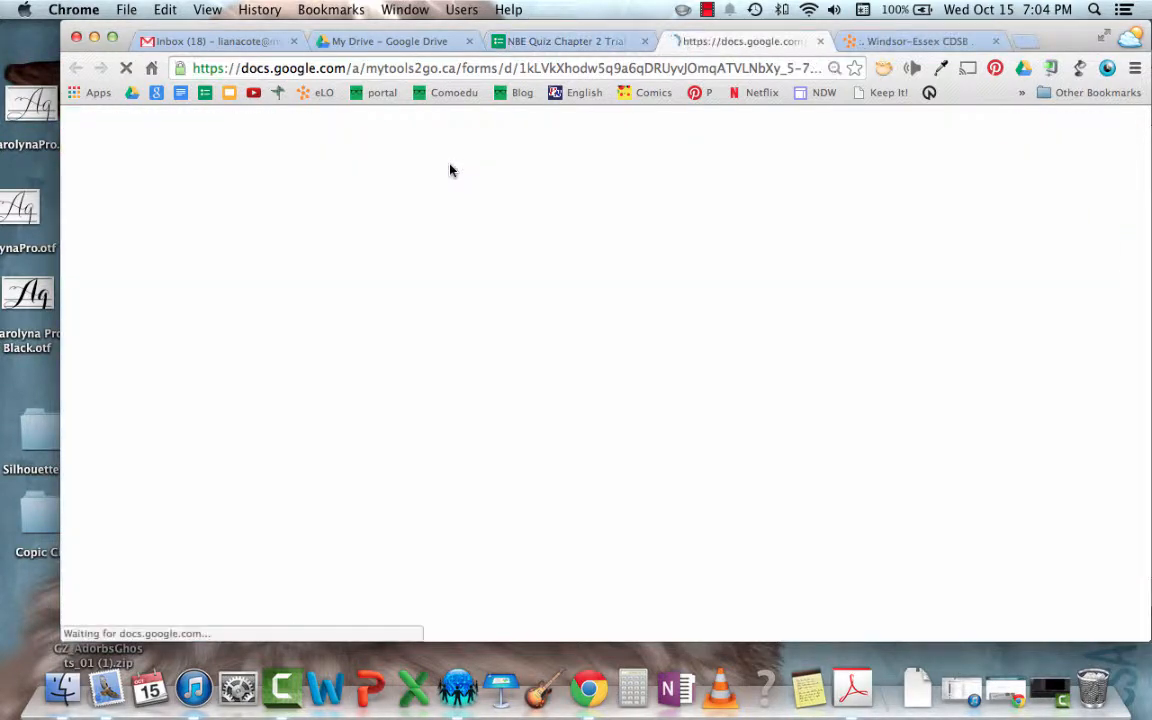
pyautogui.scroll(-3, 706, 255)
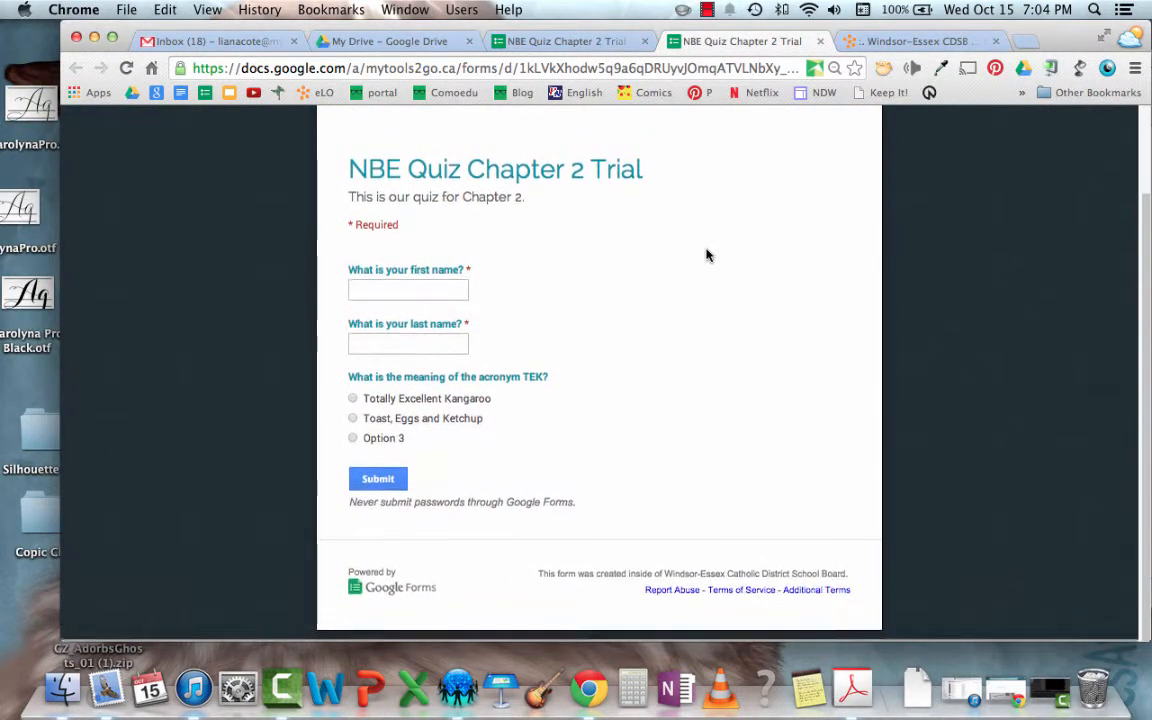
pyautogui.scroll(3, 706, 255)
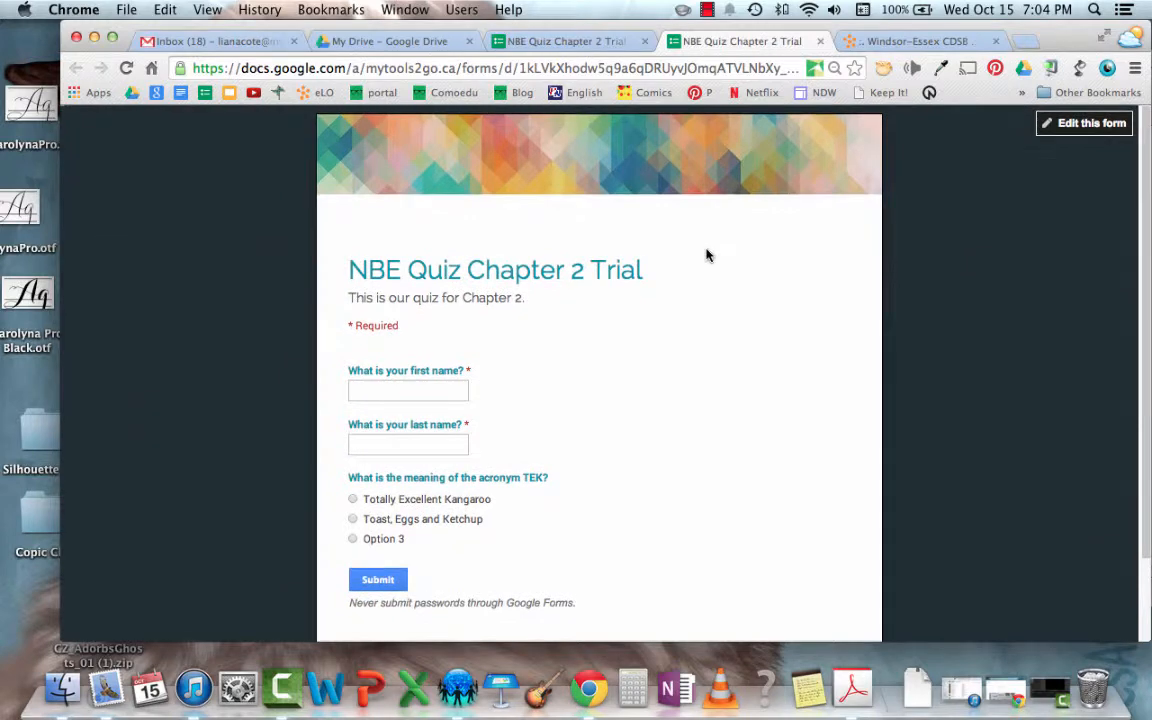
pyautogui.click(577, 43)
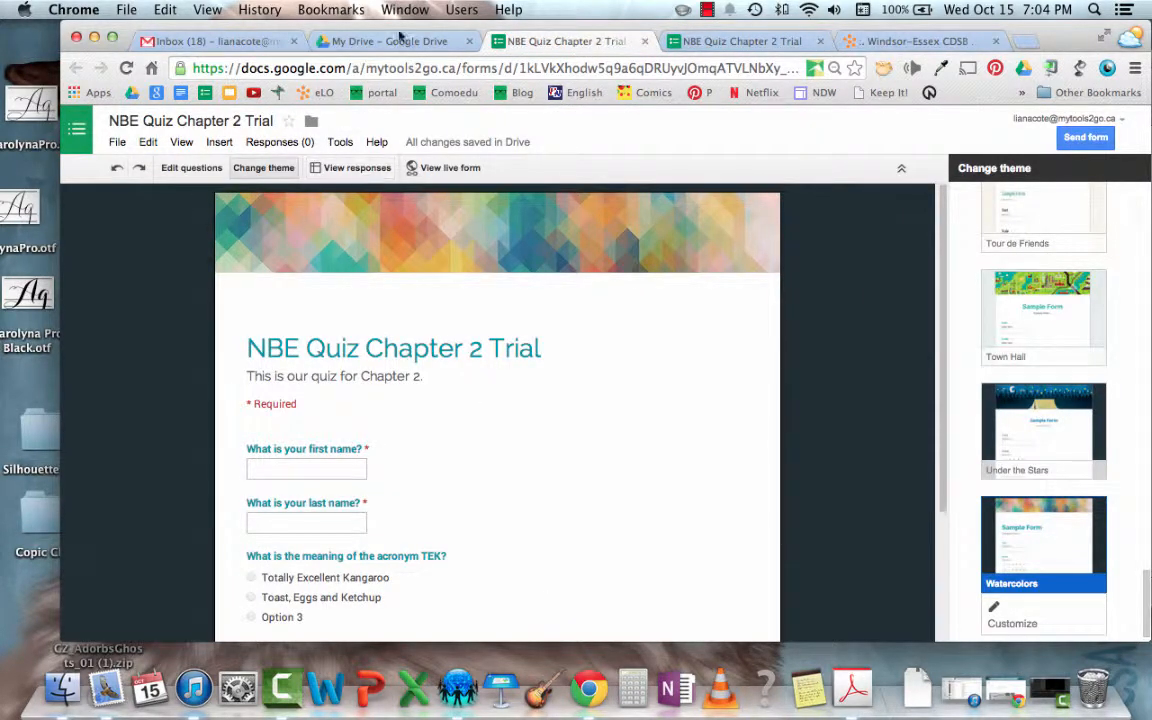
pyautogui.click(820, 43)
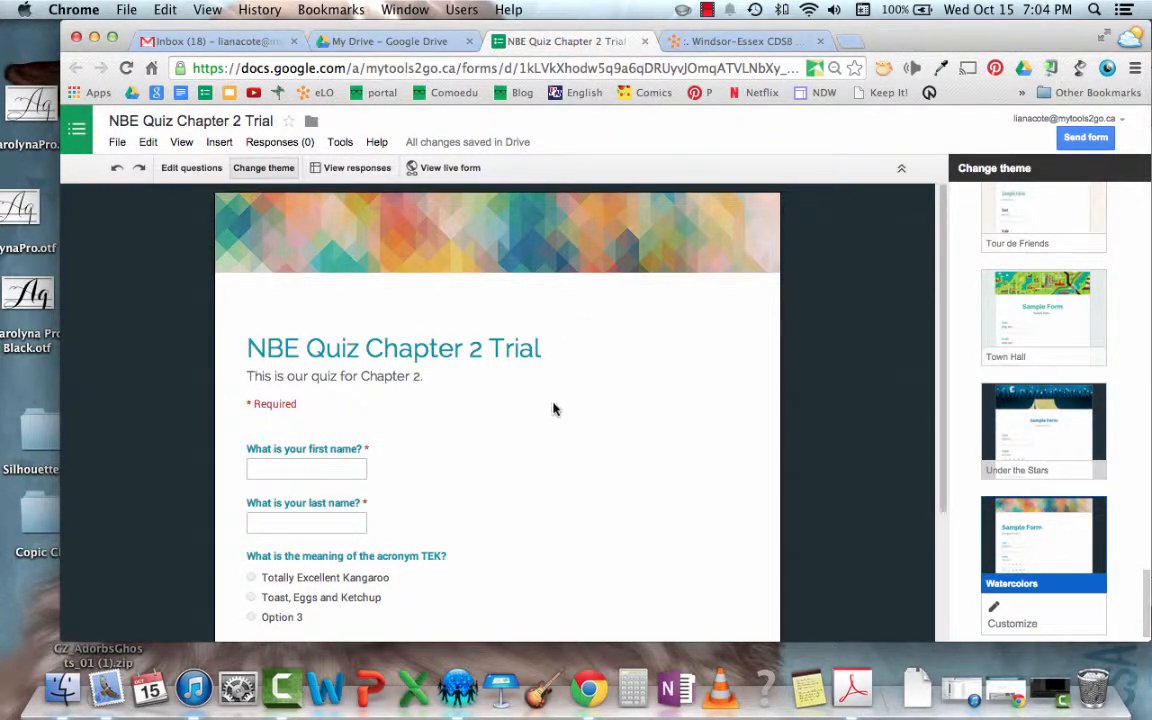
# View the quiz's response spreadsheet, then close it and return to the themed form.
pyautogui.click(349, 166)
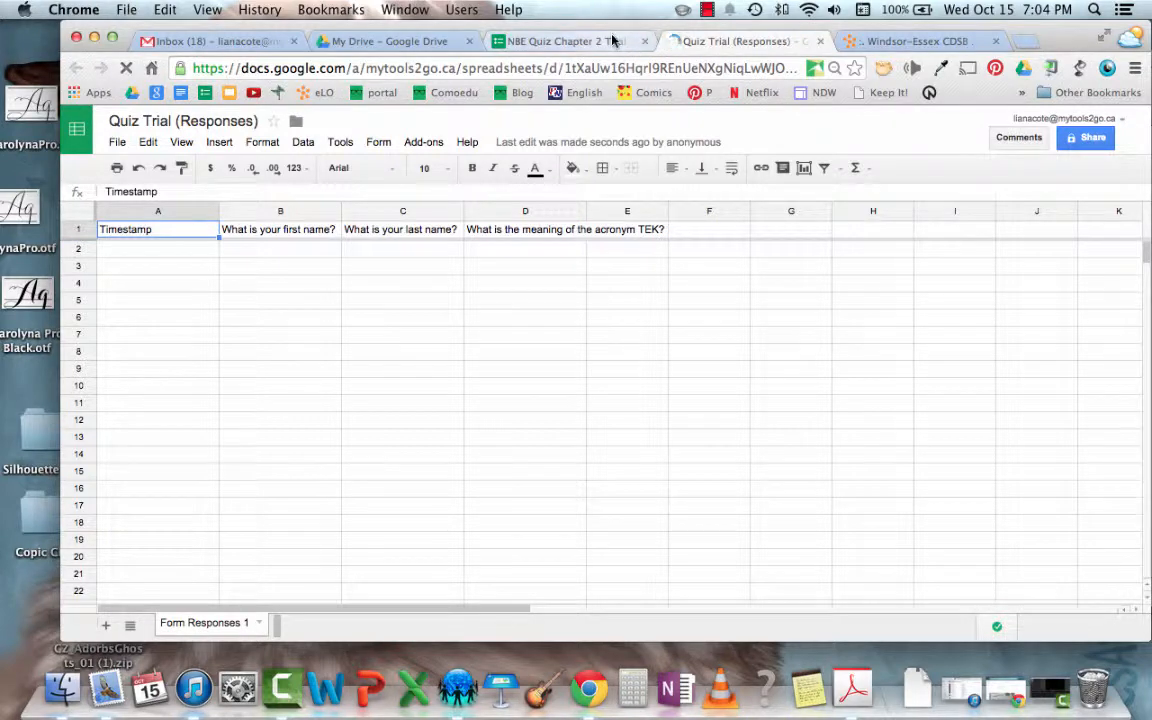
pyautogui.click(819, 41)
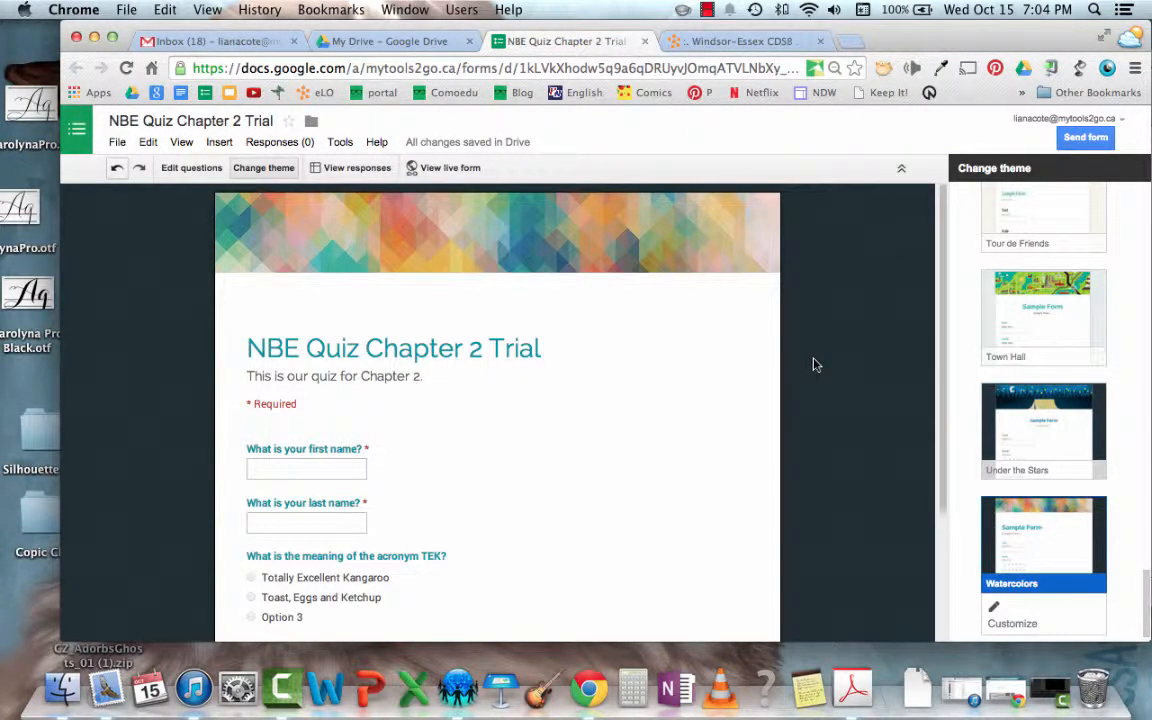
pyautogui.scroll(-3, 813, 365)
pyautogui.scroll(3, 813, 365)
# Return to editing the questions and review the form settings, quiz questions and confirmation page options.
pyautogui.click(181, 170)
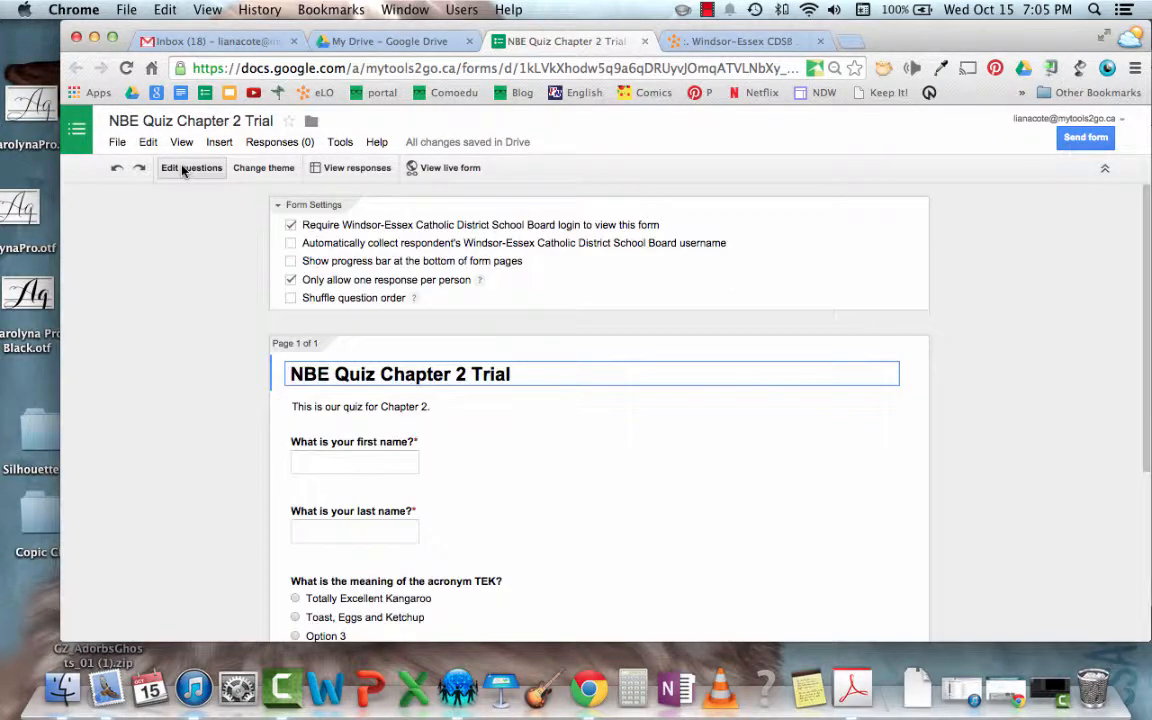
pyautogui.scroll(-5, 638, 424)
pyautogui.scroll(3, 638, 428)
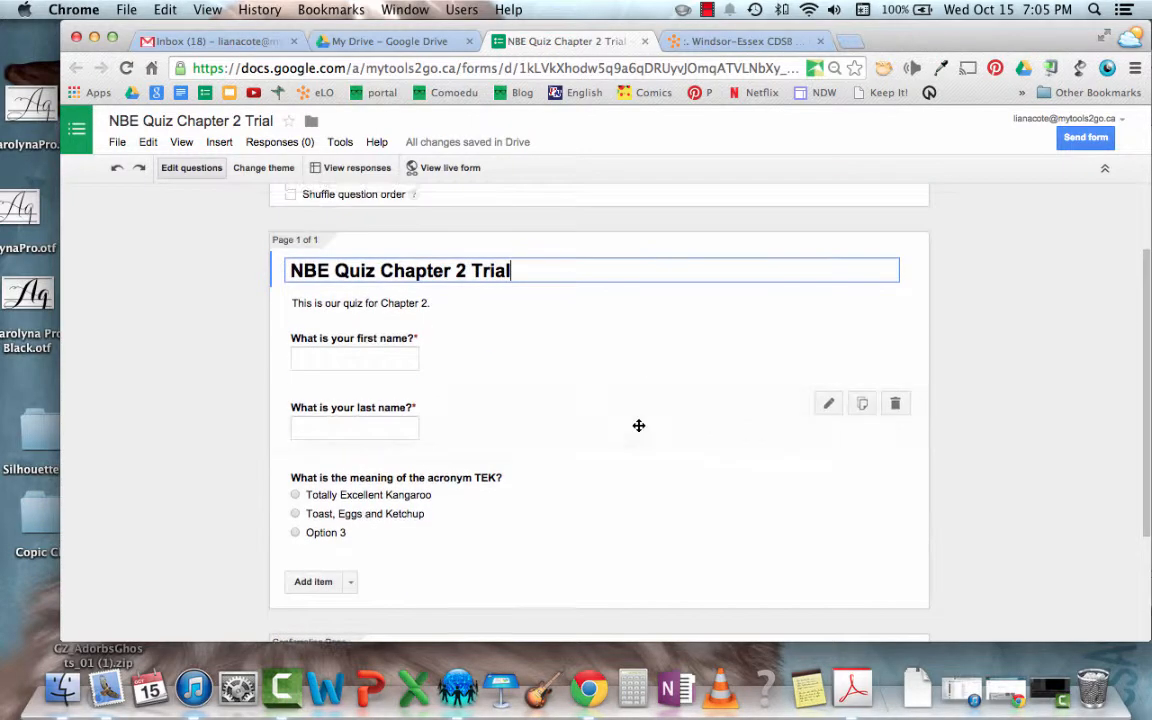
pyautogui.scroll(-3, 638, 425)
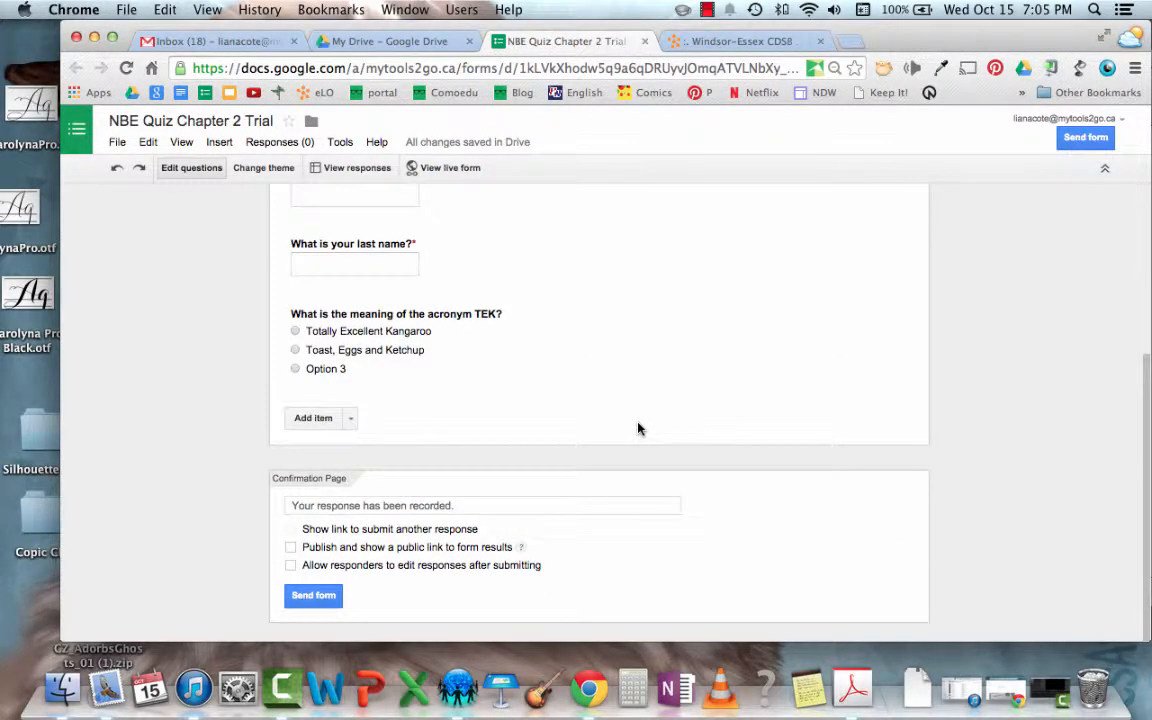
pyautogui.scroll(5, 131, 440)
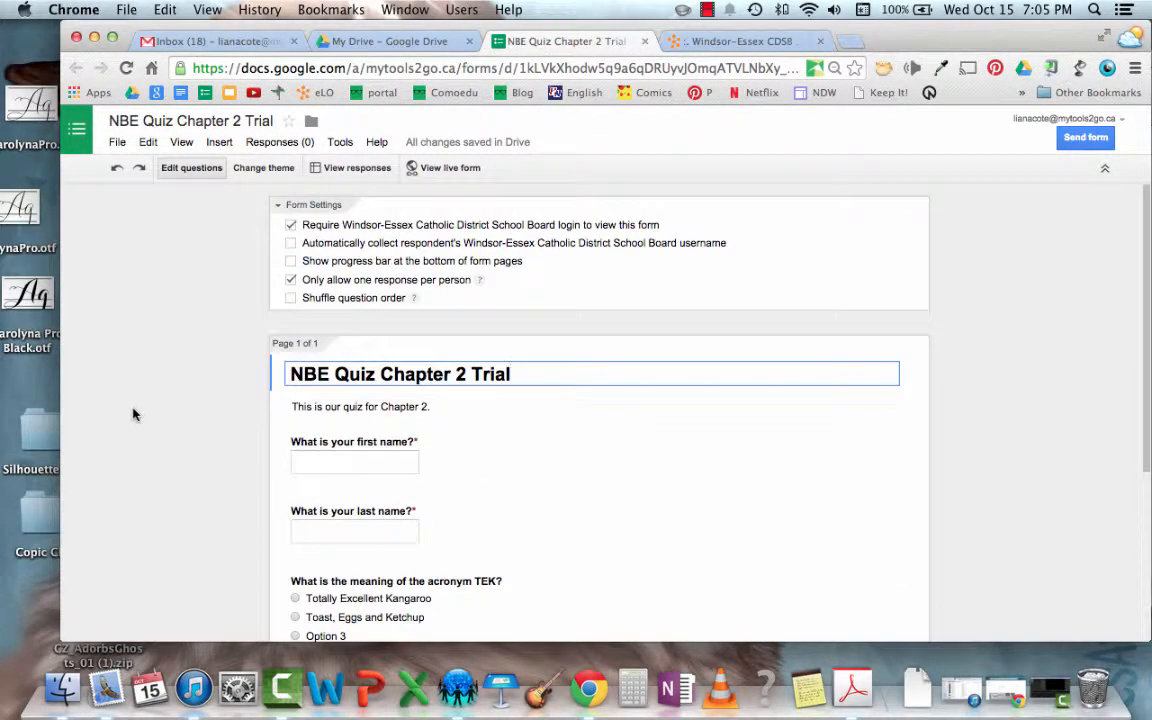
# Address the form email to a suggested contact with the form included, then cancel the email and close the sending dialog.
pyautogui.click(1080, 136)
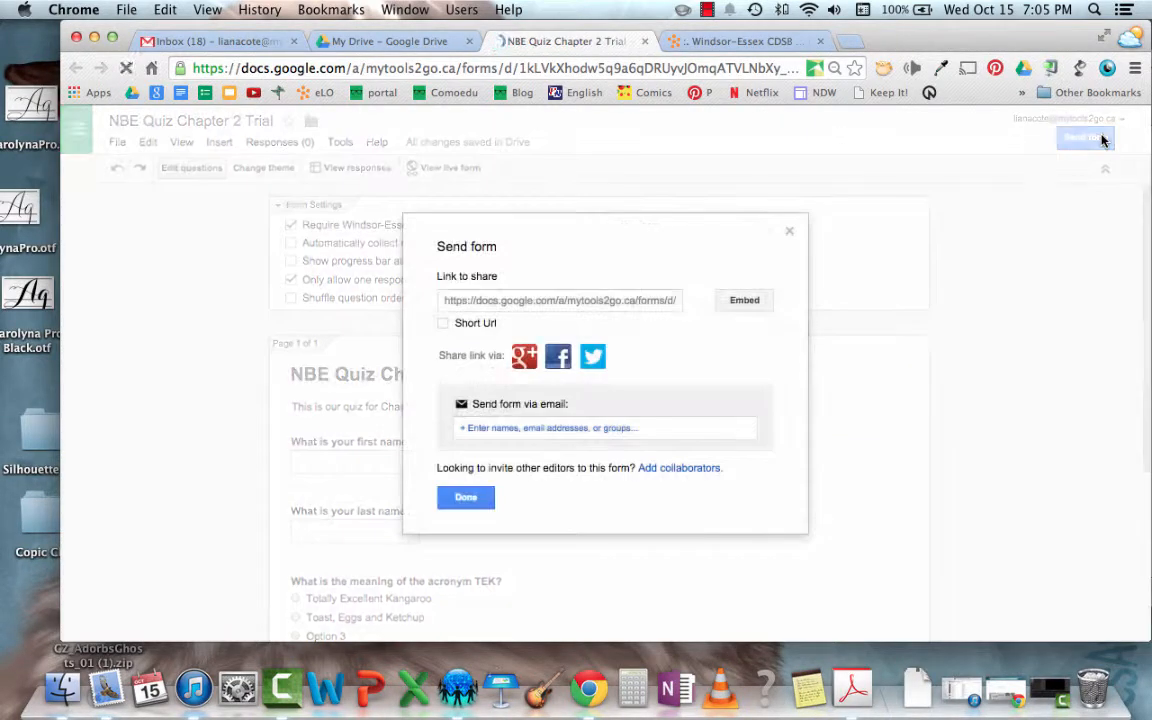
pyautogui.click(500, 427)
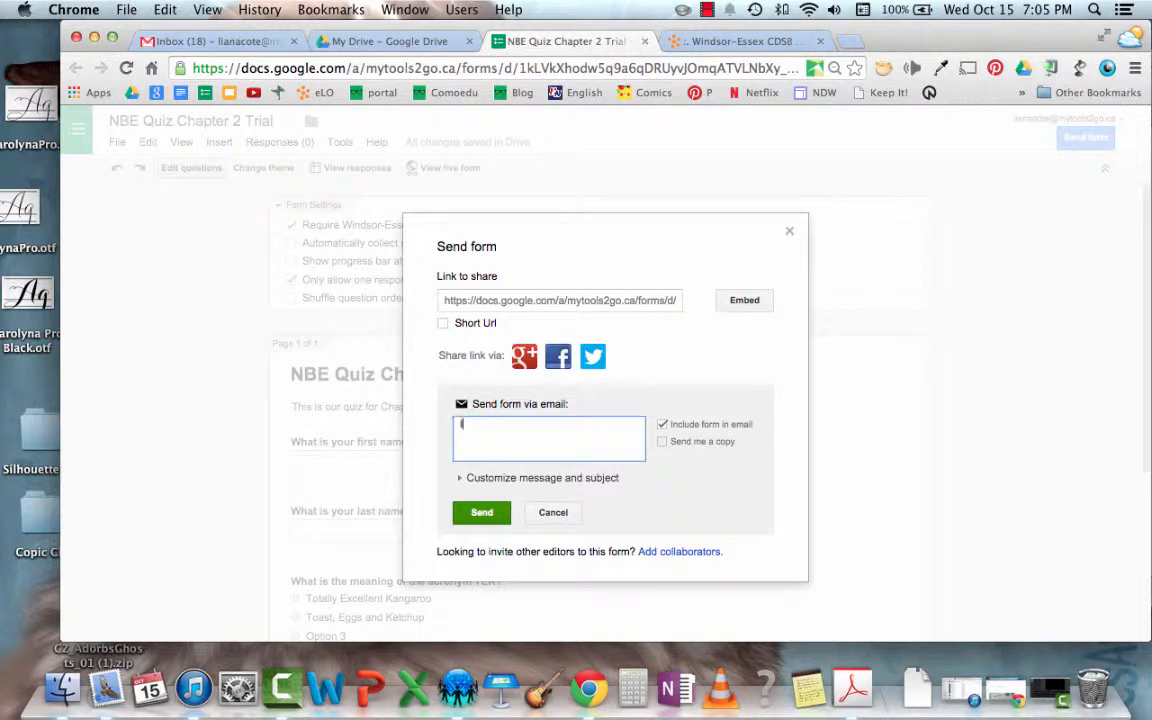
pyautogui.write('liana')
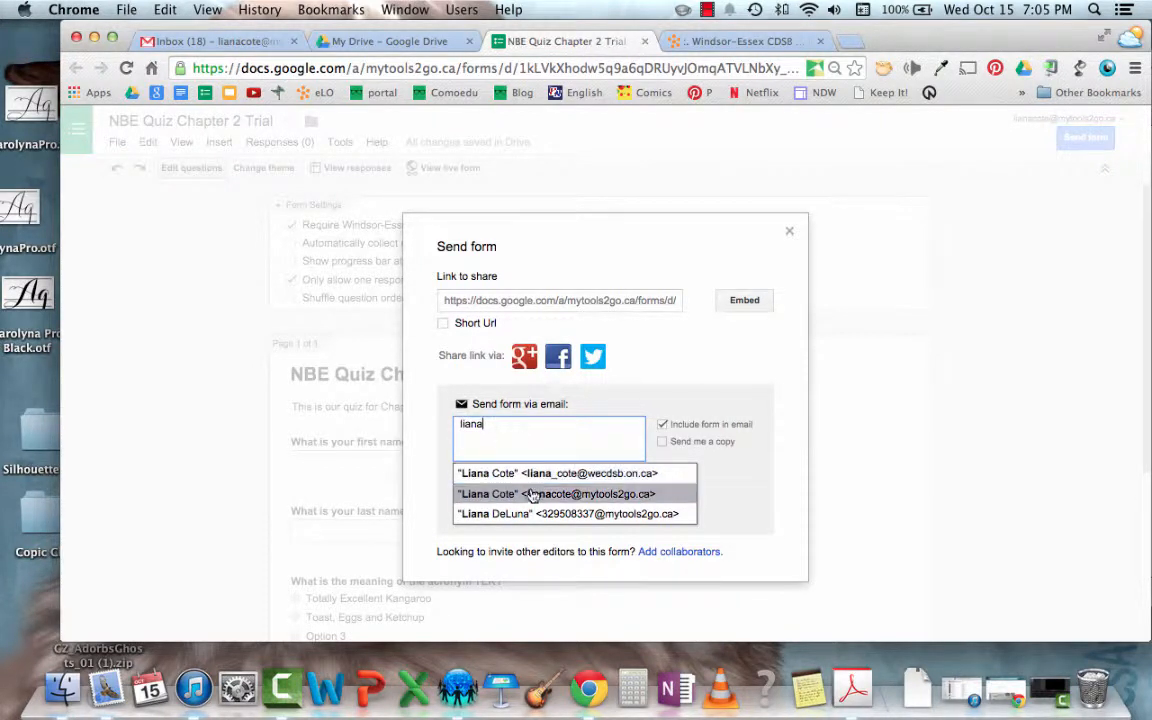
pyautogui.click(576, 495)
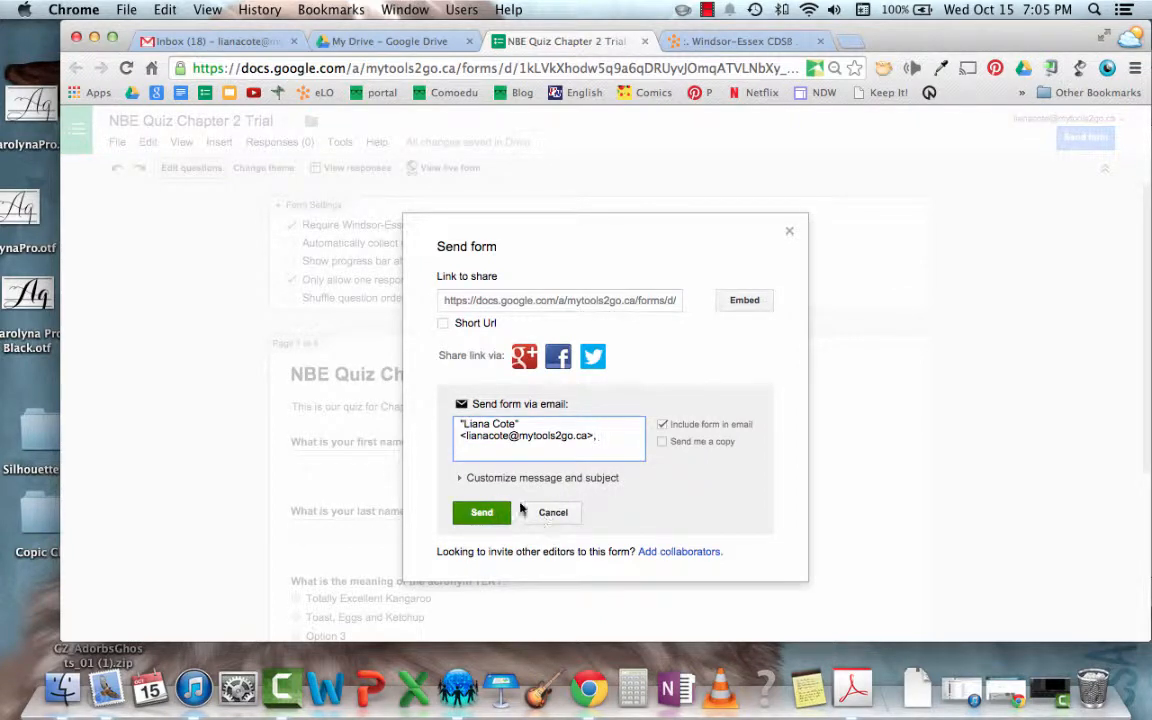
pyautogui.click(662, 425)
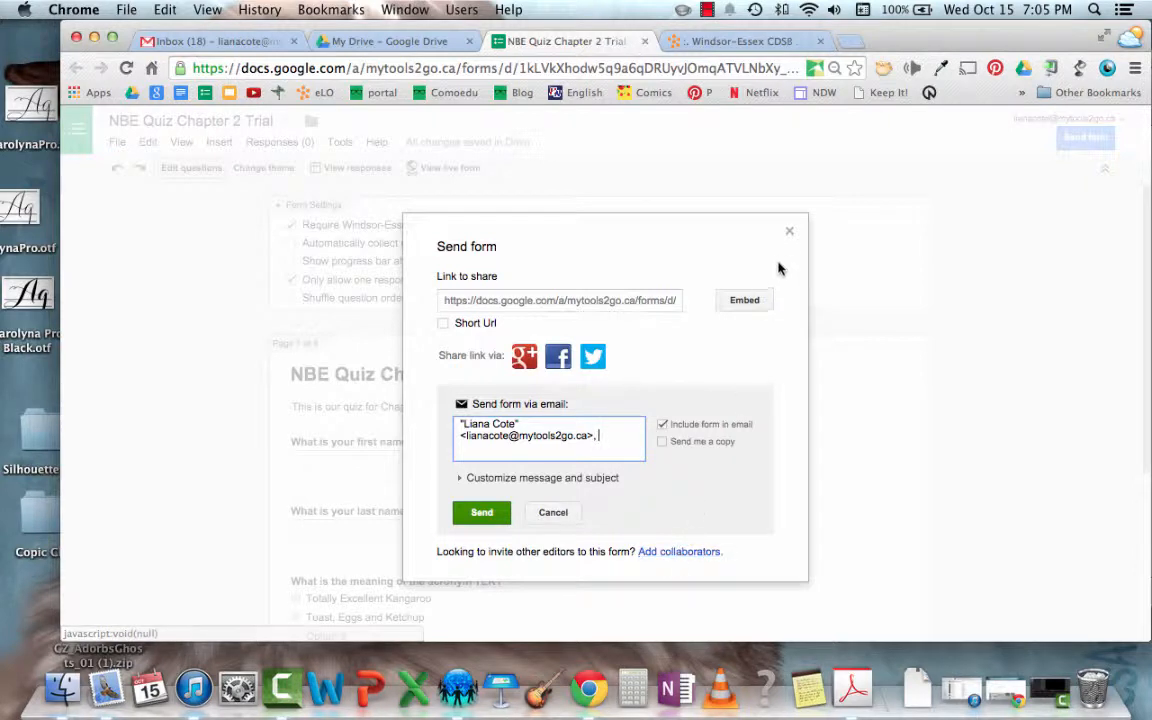
pyautogui.click(553, 512)
pyautogui.click(463, 496)
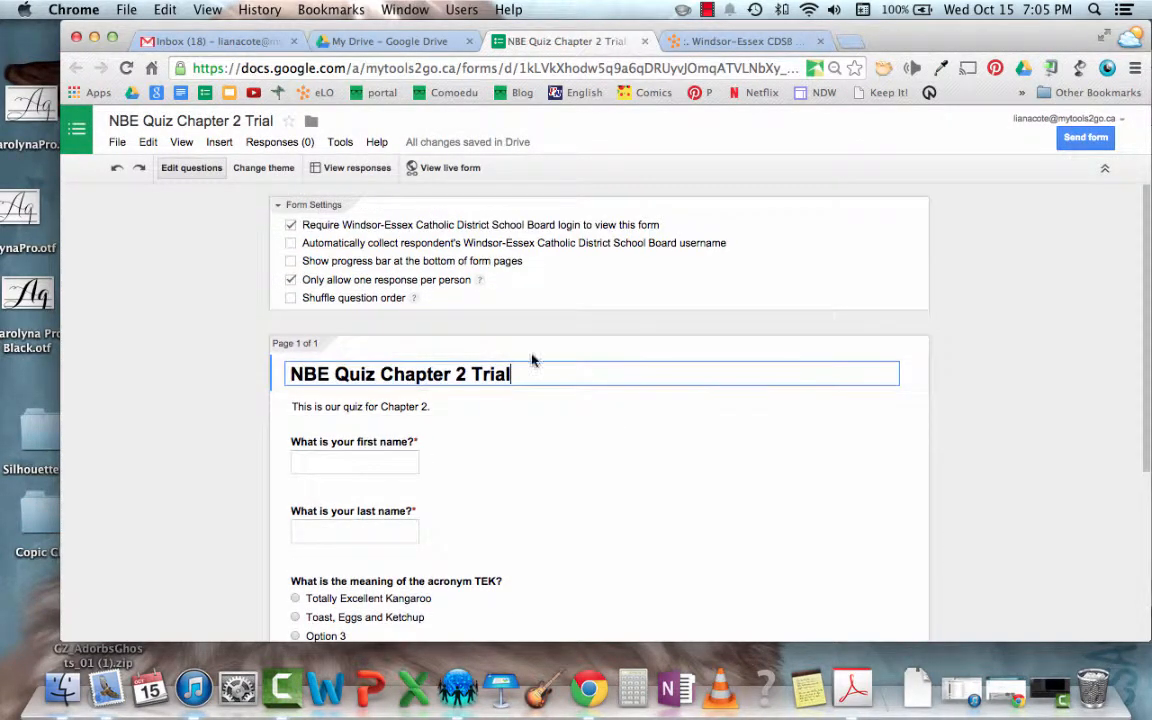
pyautogui.scroll(-5, 260, 314)
pyautogui.scroll(5, 260, 314)
pyautogui.scroll(-5, 235, 330)
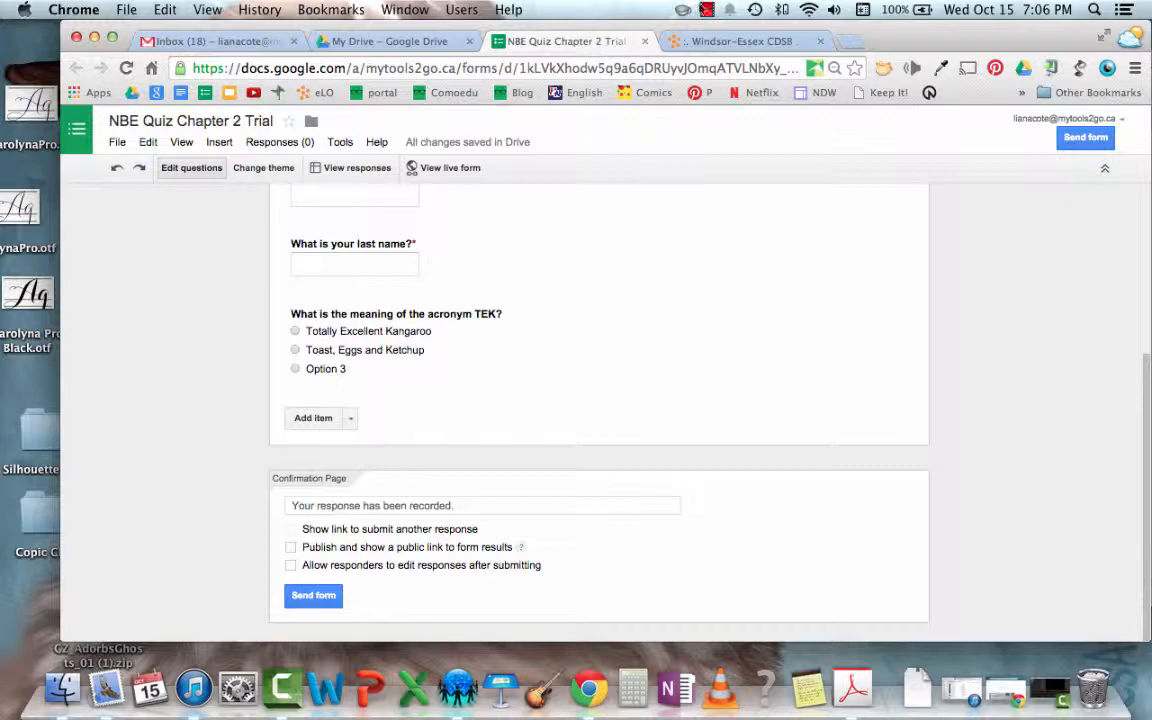
pyautogui.click(705, 10)
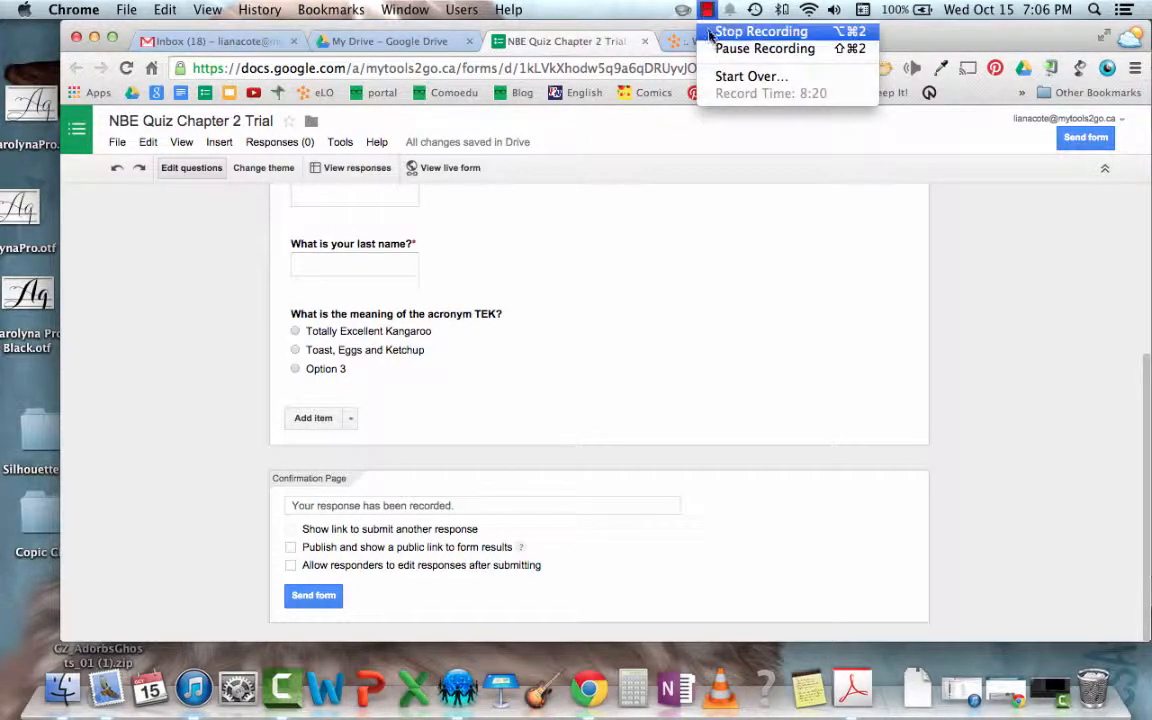